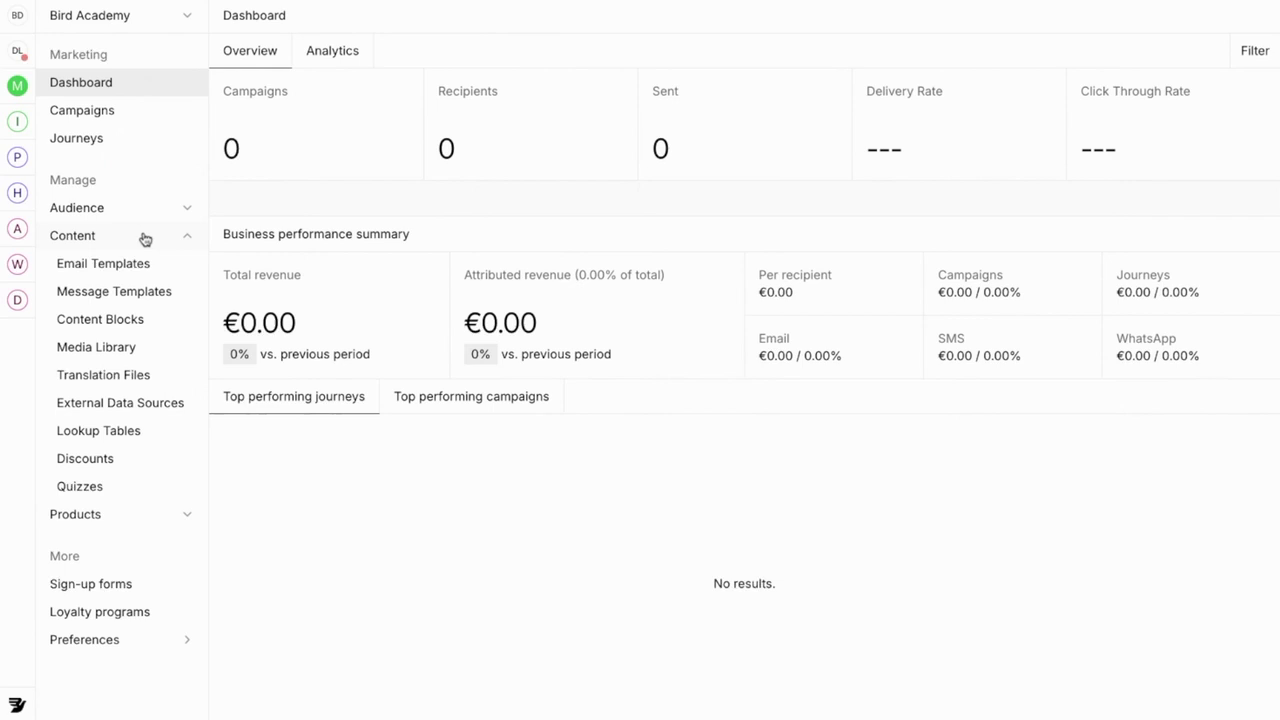
Start a new message template project for the WhatsApp platform.
{"action": "left_click", "coordinate": [148, 295]}
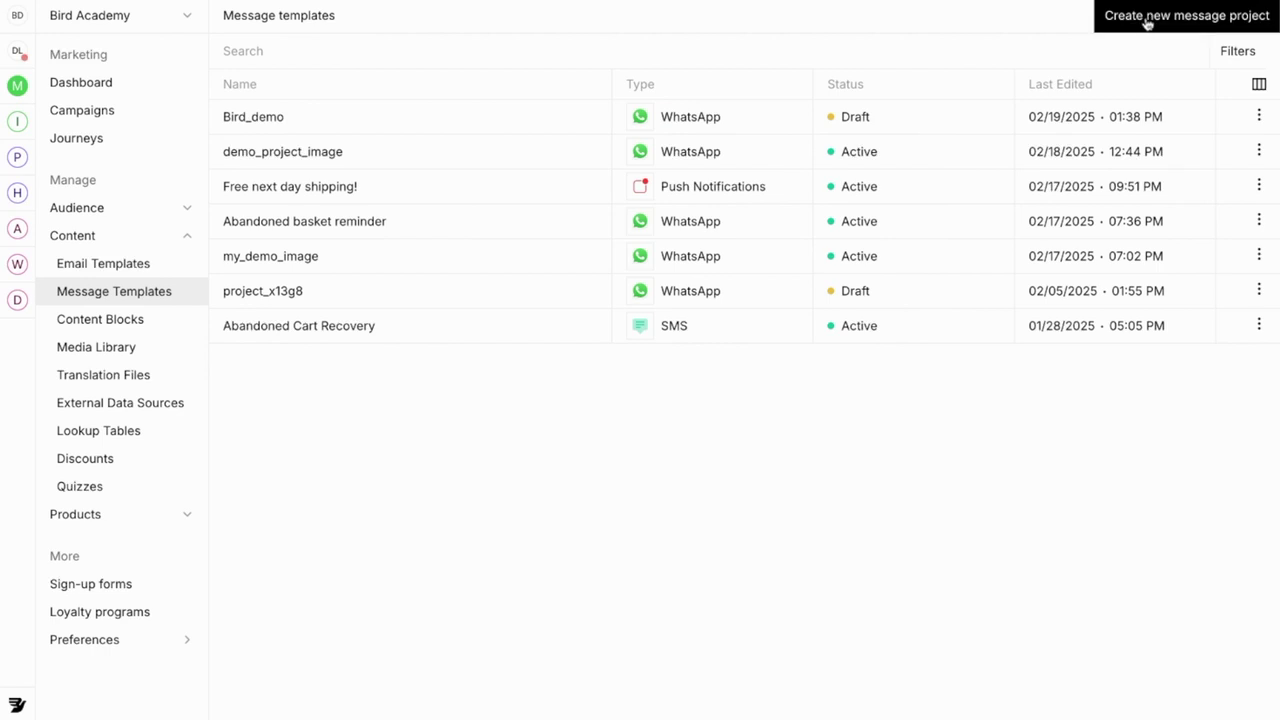
{"action": "left_click", "coordinate": [1187, 15]}
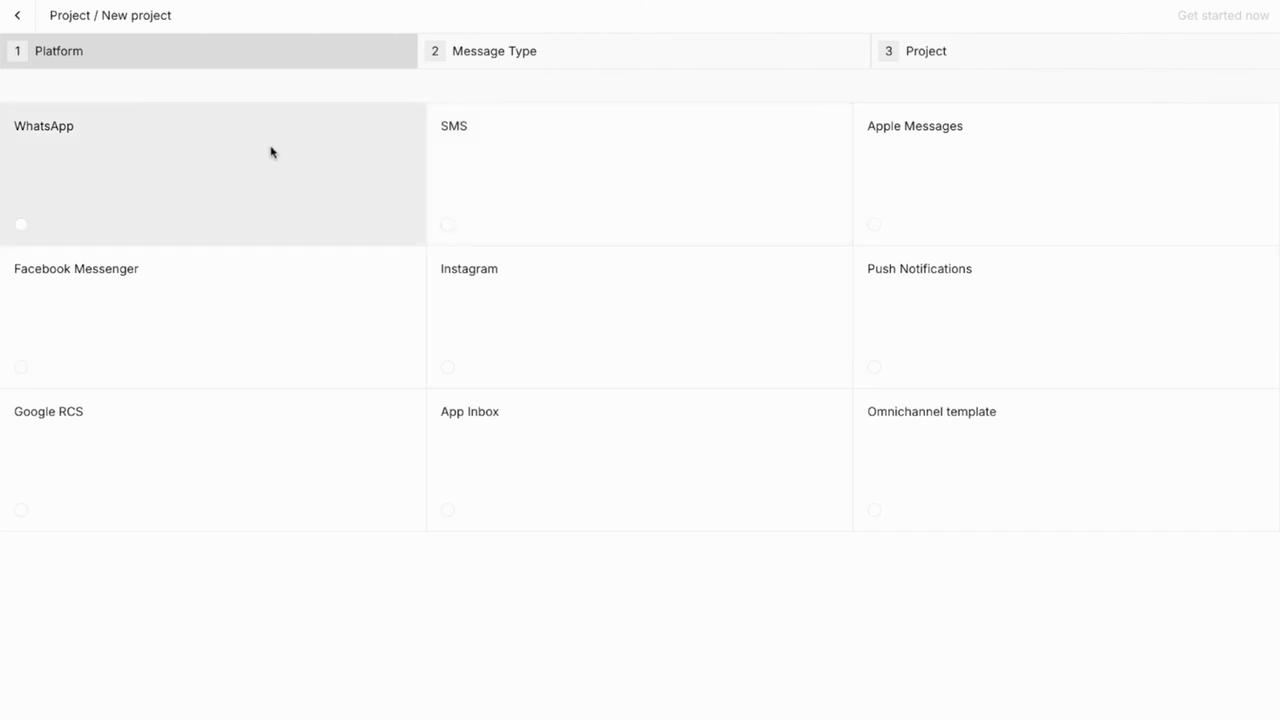
{"action": "left_click", "coordinate": [270, 151]}
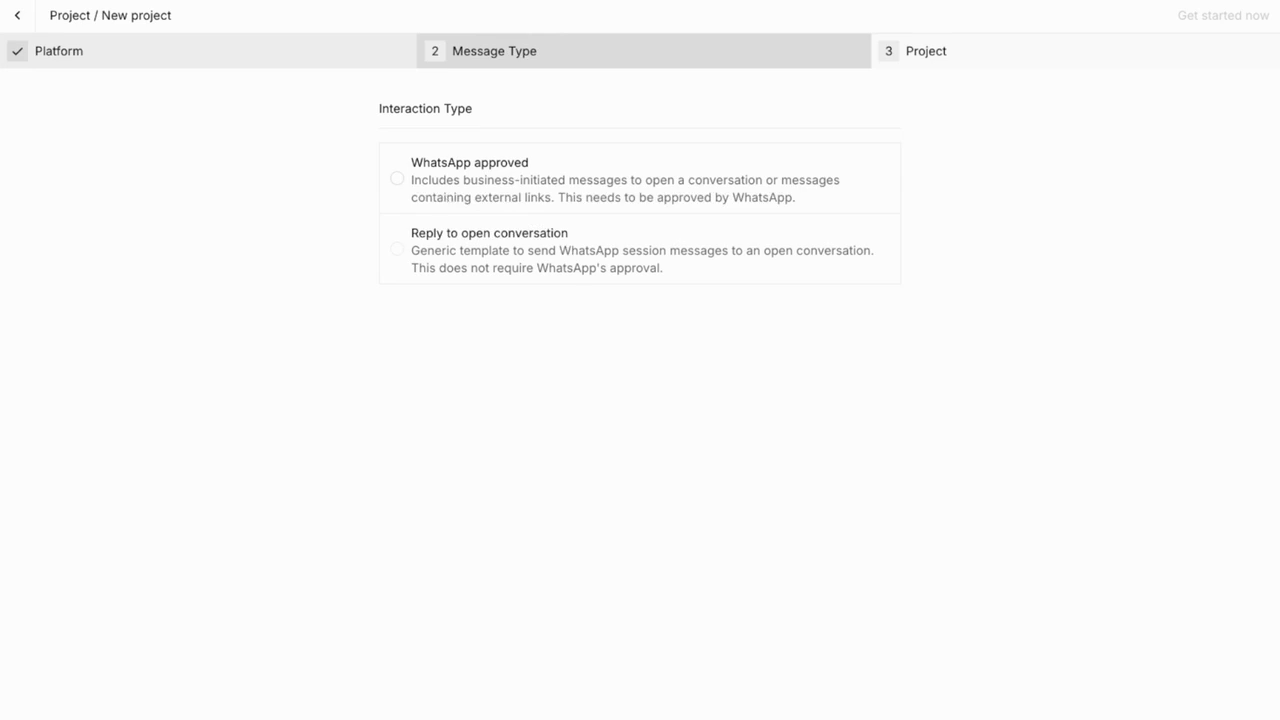
Set the interaction type to WhatsApp approved and the template category to Marketing.
{"action": "left_click", "coordinate": [397, 180]}
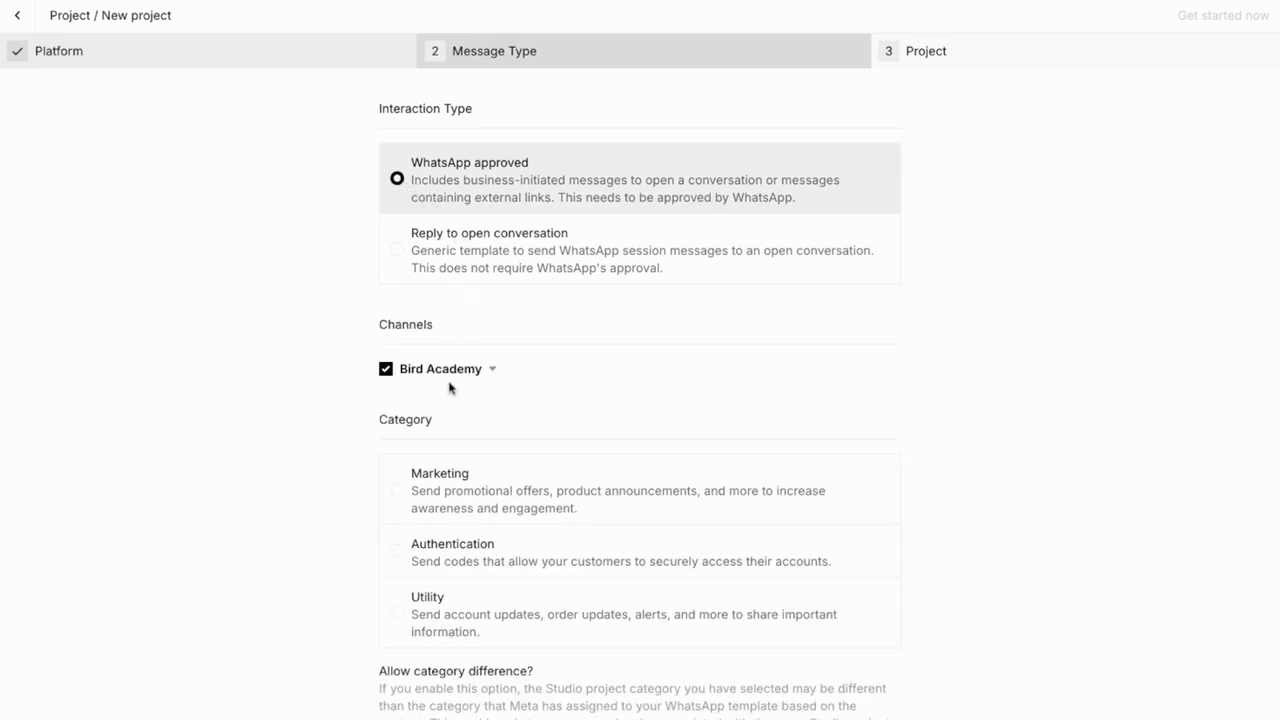
{"action": "scroll", "coordinate": [450, 384], "scroll_direction": "down", "scroll_amount": 3}
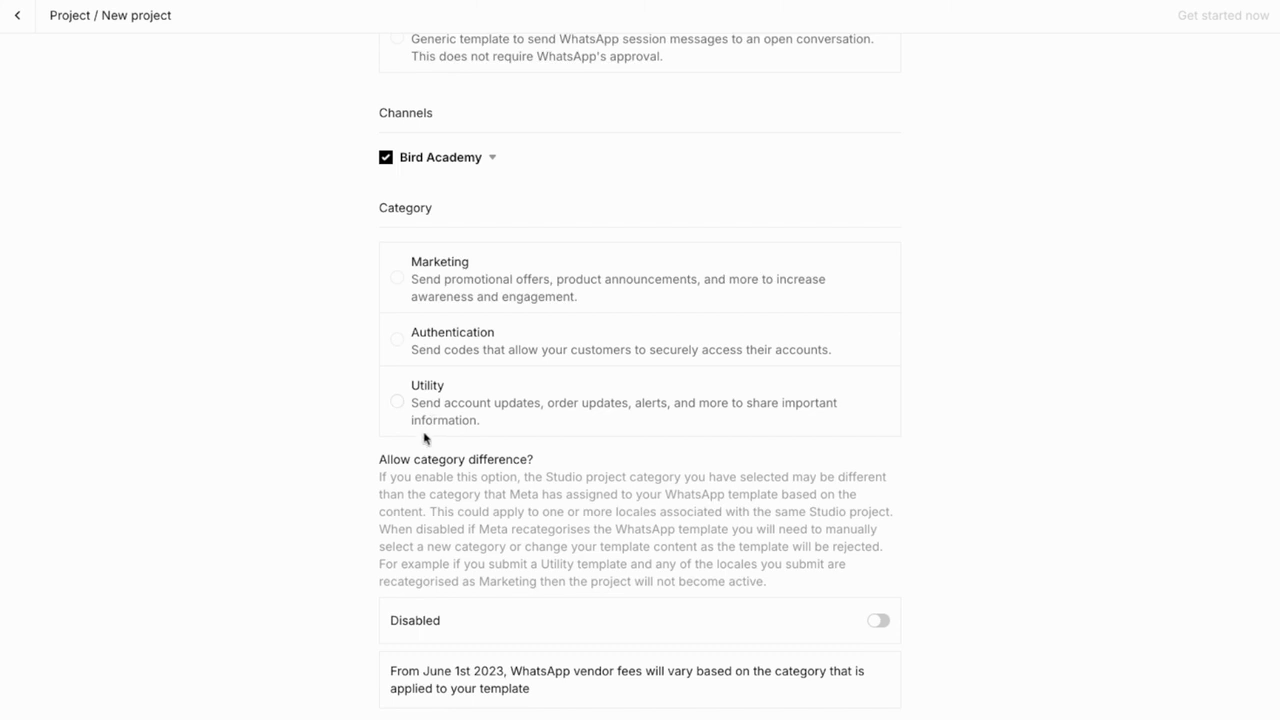
{"action": "left_click", "coordinate": [396, 279]}
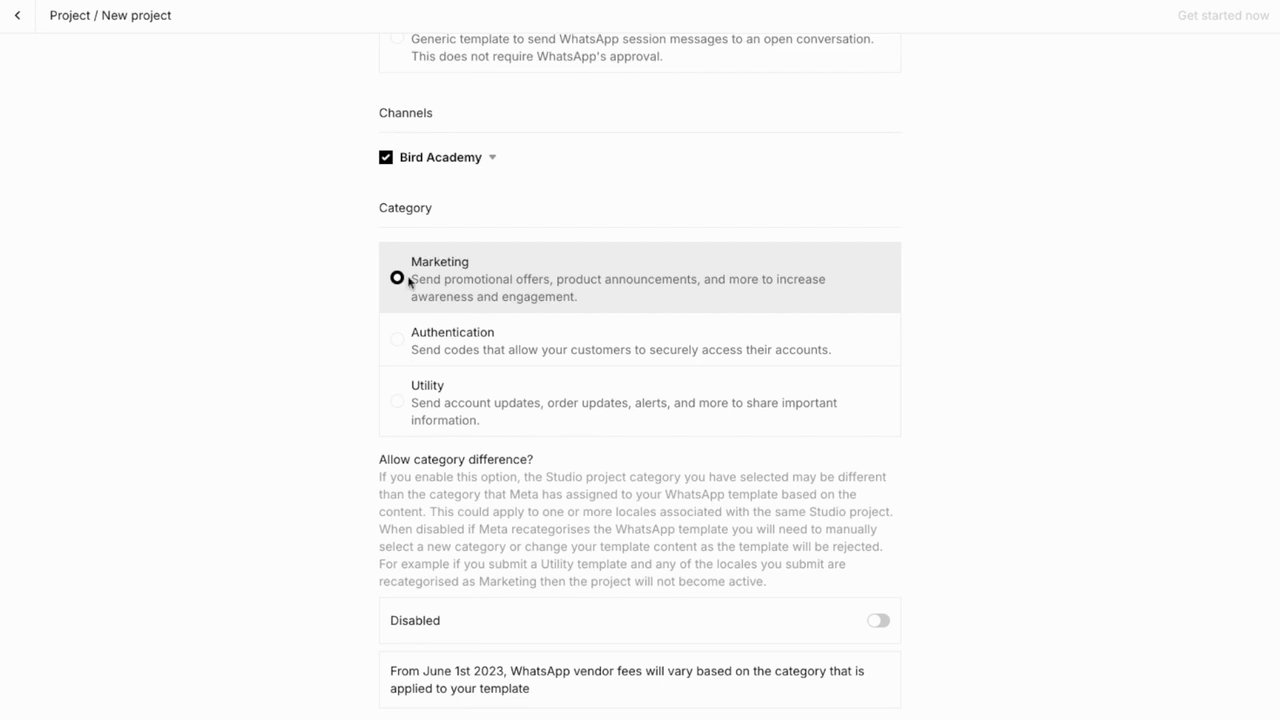
Choose Image as the template's message type.
{"action": "scroll", "coordinate": [552, 313], "scroll_direction": "down", "scroll_amount": 3}
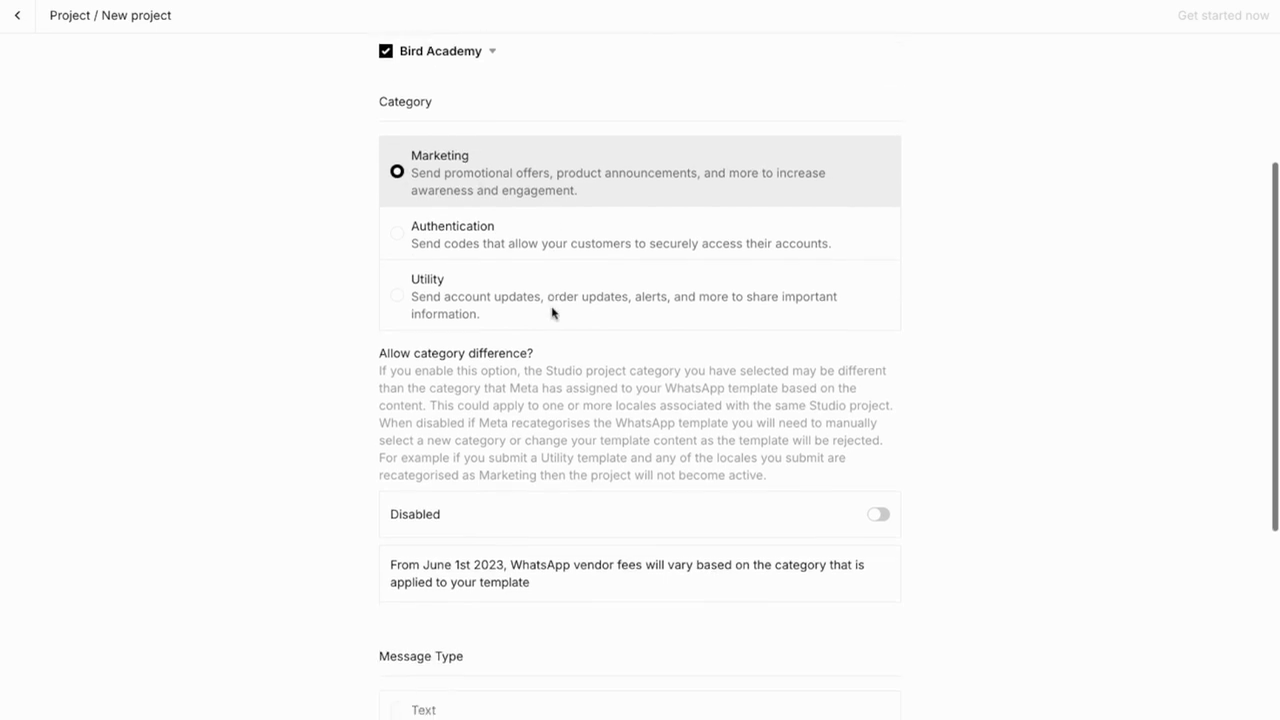
{"action": "scroll", "coordinate": [552, 313], "scroll_direction": "down", "scroll_amount": 1}
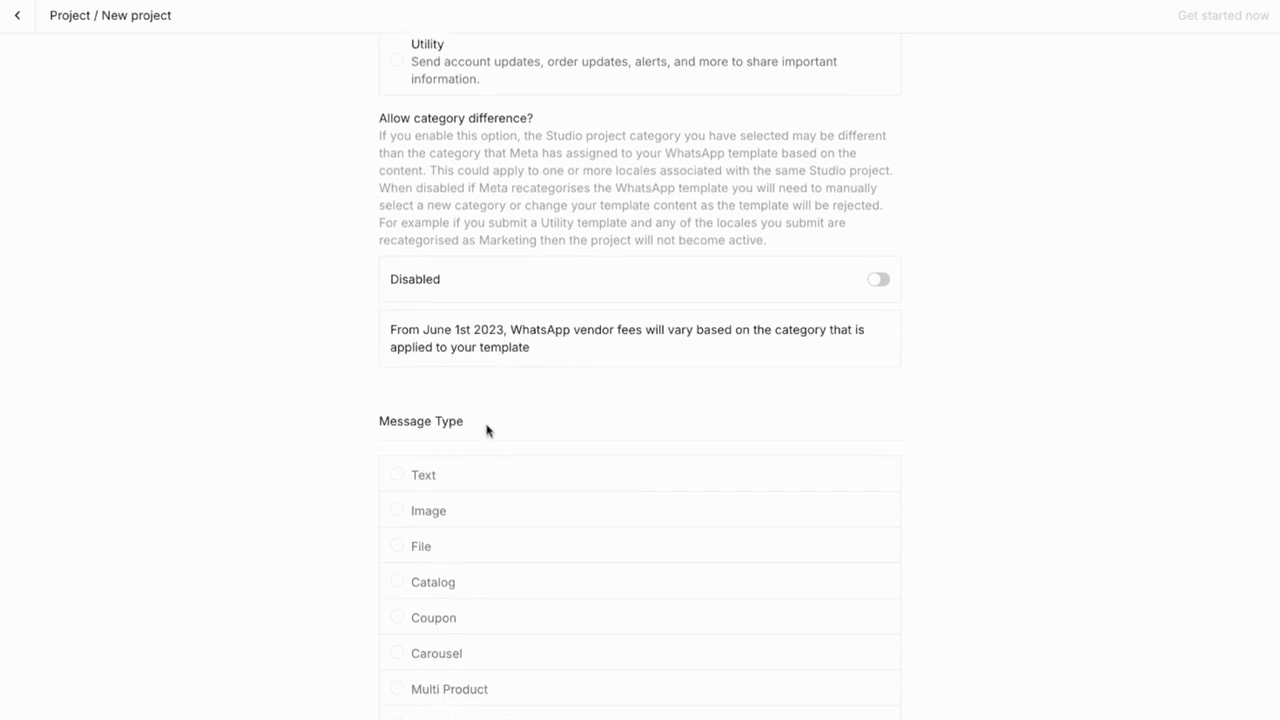
{"action": "scroll", "coordinate": [487, 430], "scroll_direction": "down", "scroll_amount": 2}
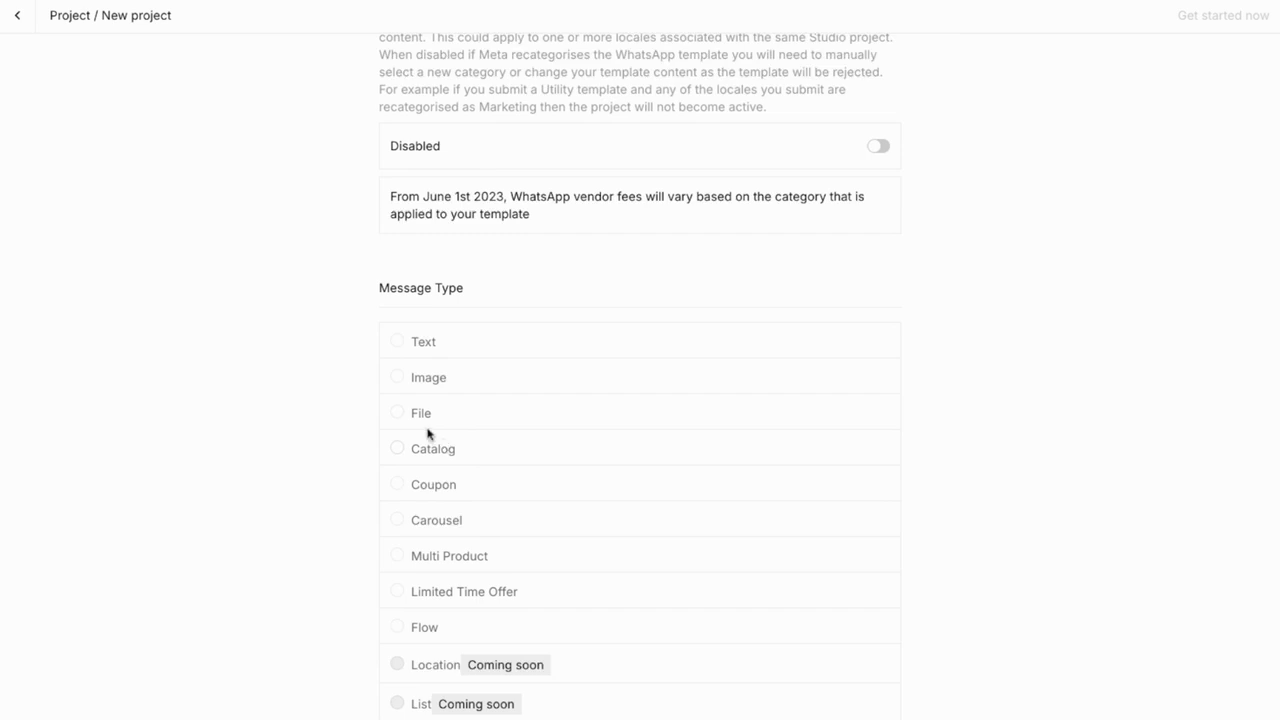
{"action": "left_click", "coordinate": [398, 377]}
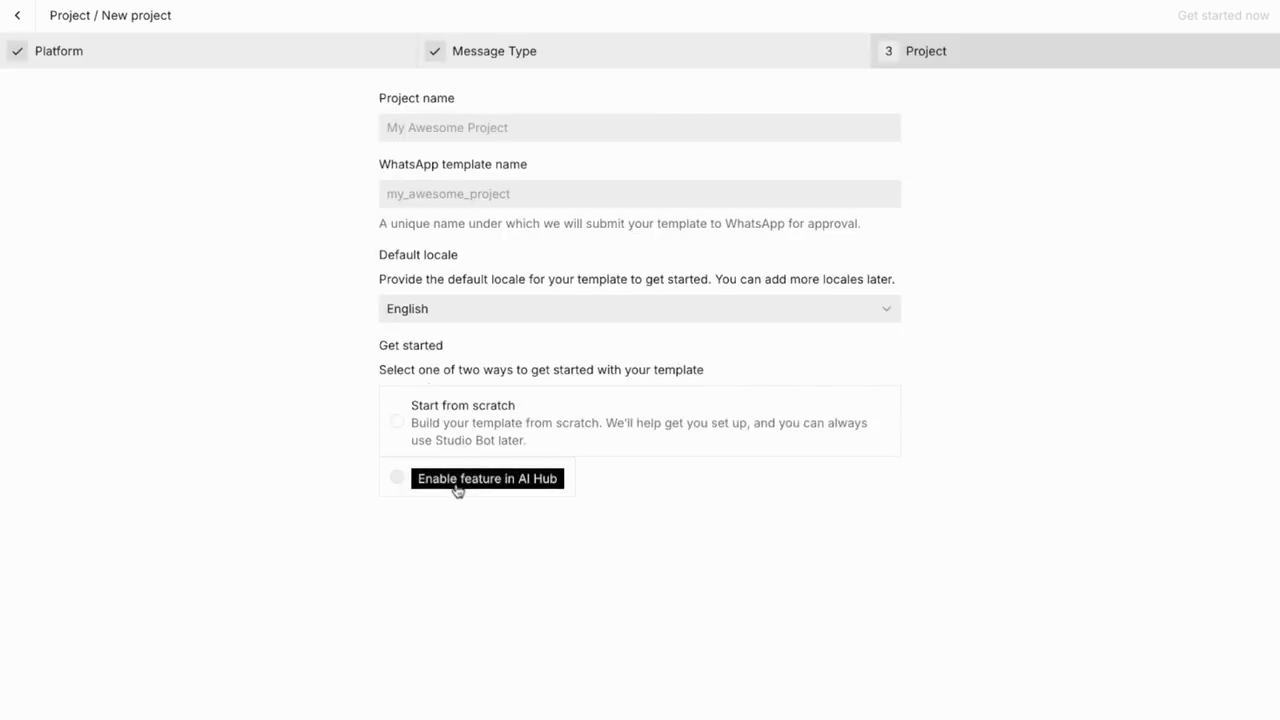
Choose to start from scratch and name the project Bird_demo.
{"action": "left_click", "coordinate": [397, 422]}
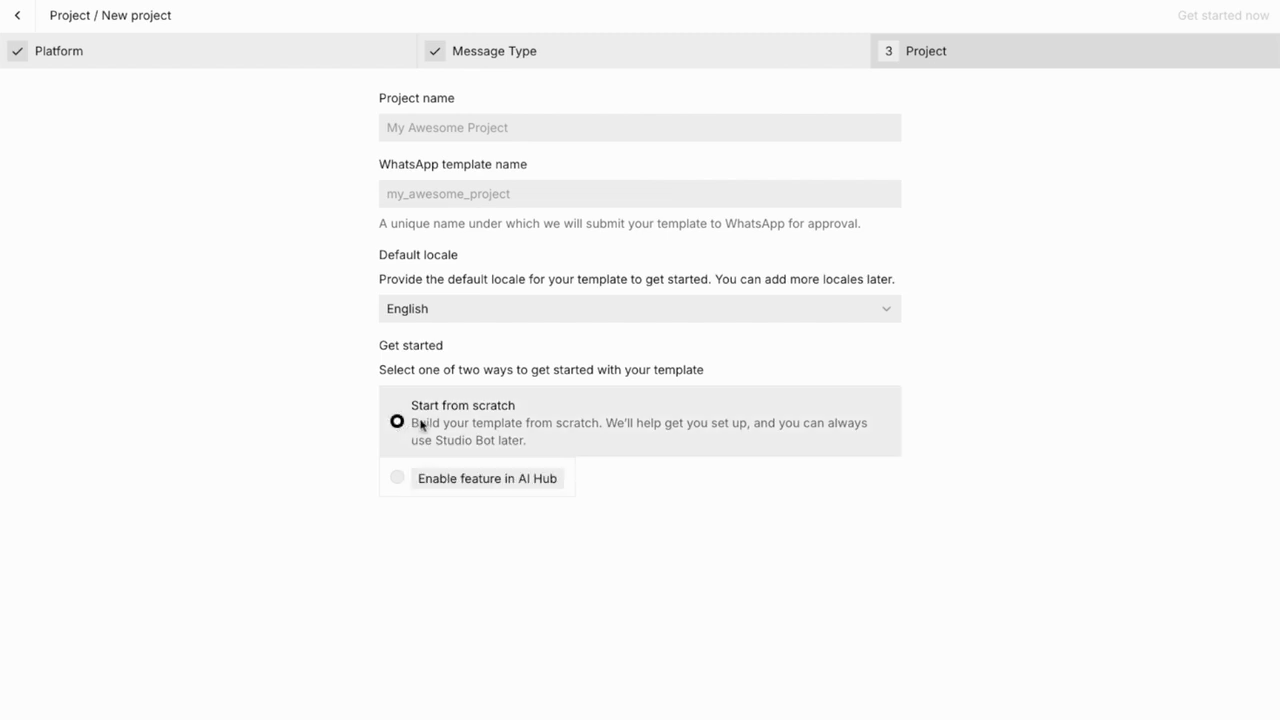
{"action": "left_click", "coordinate": [431, 129]}
{"action": "type", "text": "Bird_demo"}
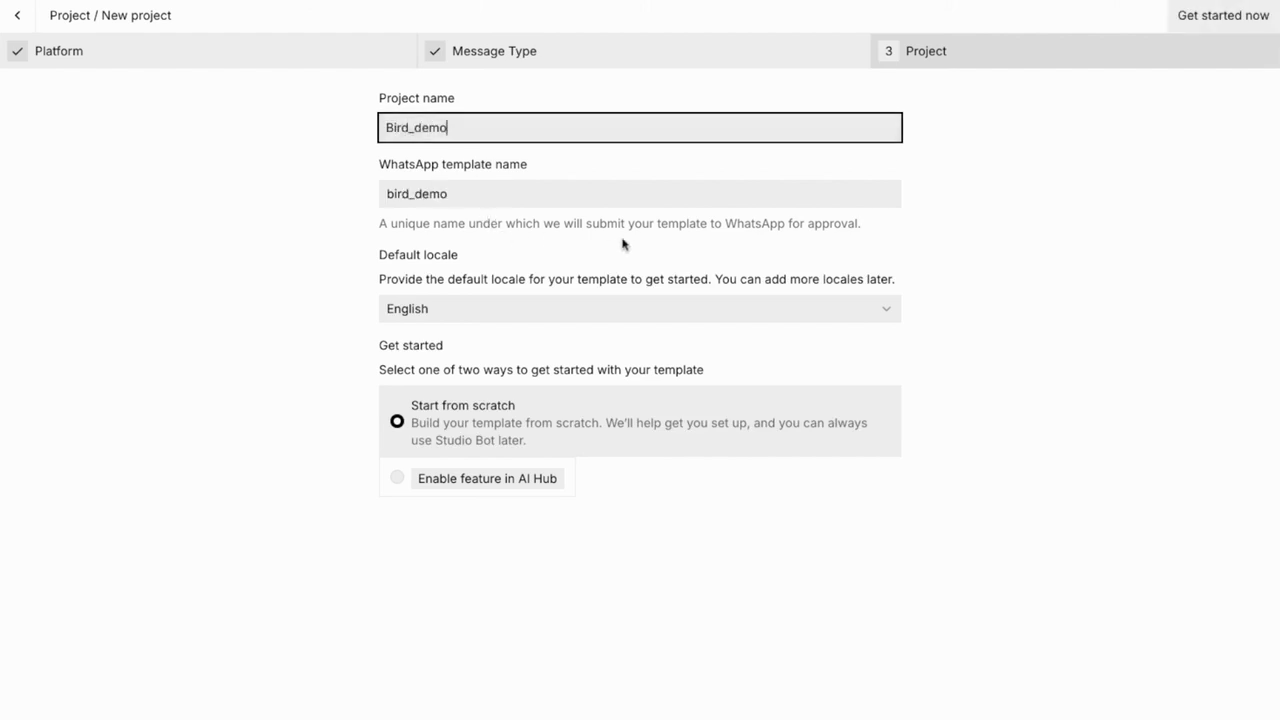
Review the default locale options, keep English, and create the project.
{"action": "left_click", "coordinate": [897, 303]}
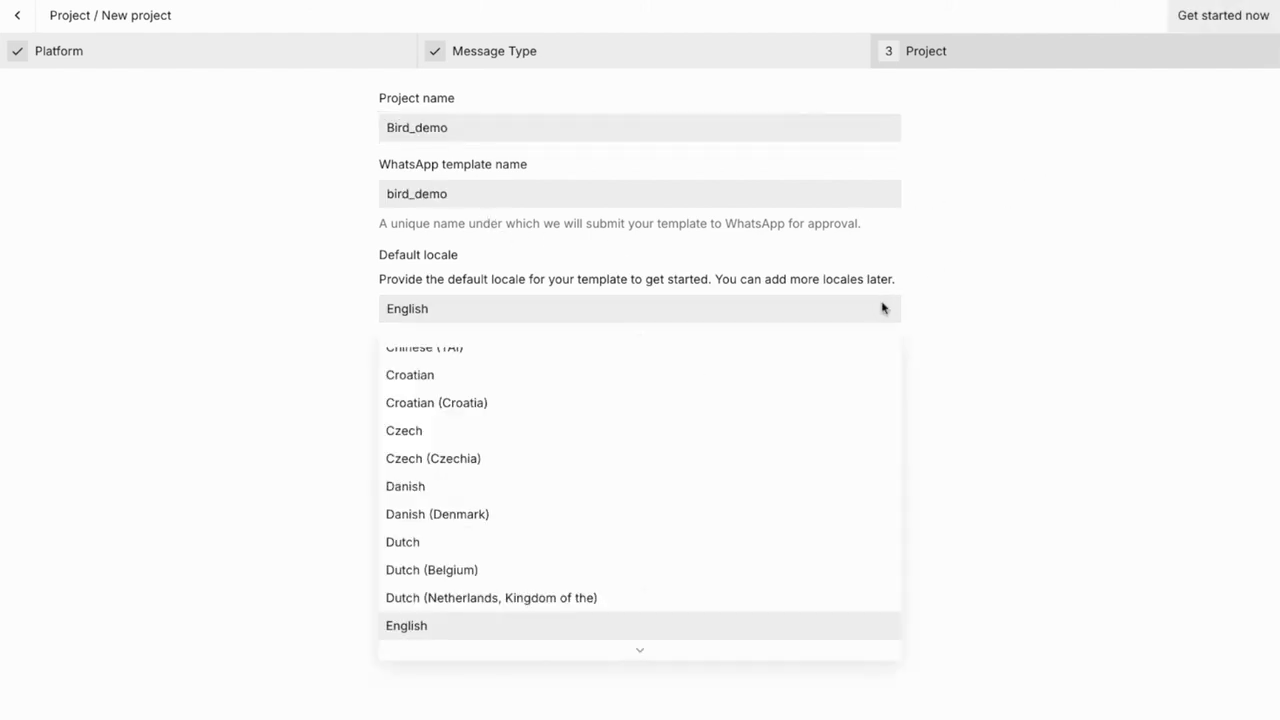
{"action": "scroll", "coordinate": [800, 378], "scroll_direction": "up", "scroll_amount": 1}
{"action": "scroll", "coordinate": [800, 376], "scroll_direction": "up", "scroll_amount": 5}
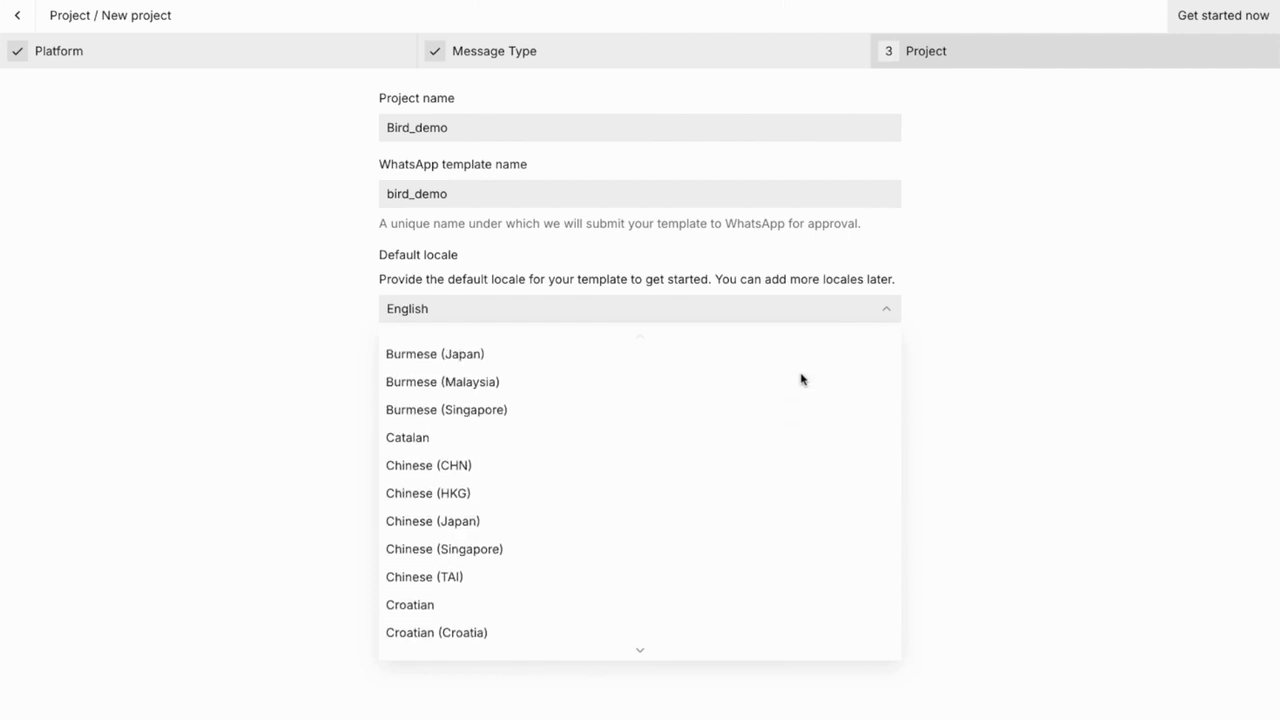
{"action": "left_click", "coordinate": [884, 312]}
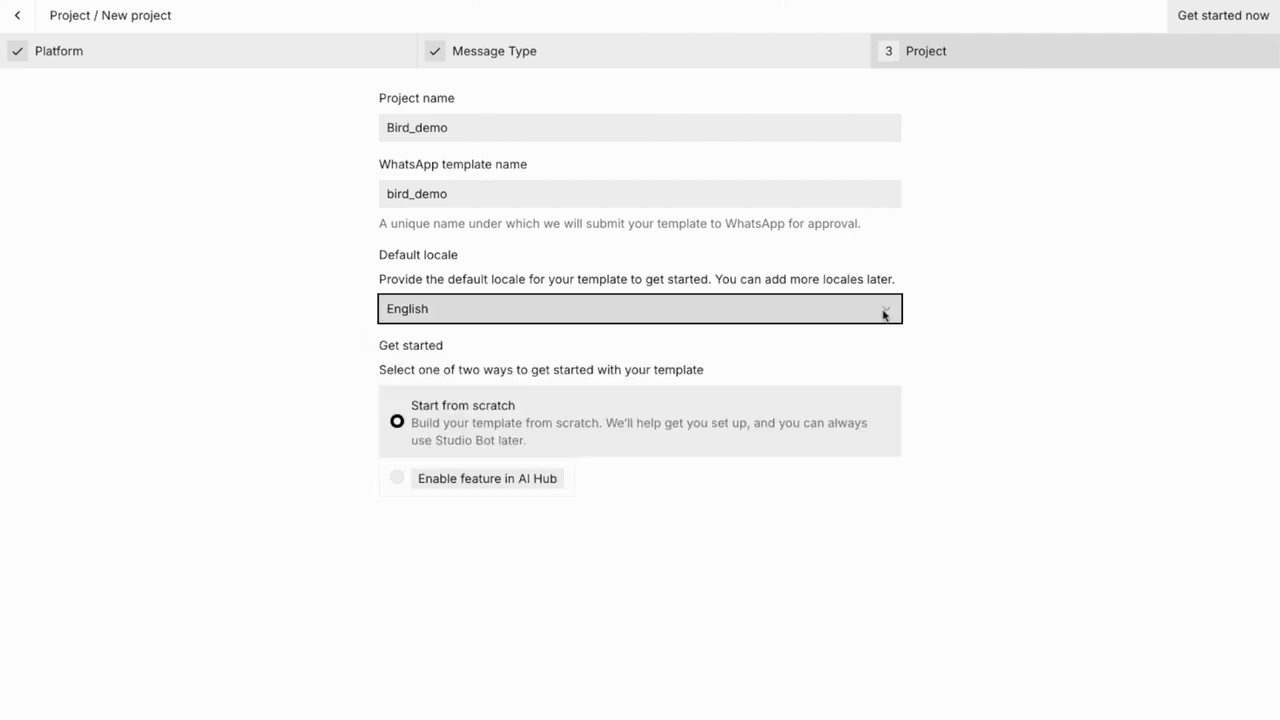
{"action": "left_click", "coordinate": [1204, 22]}
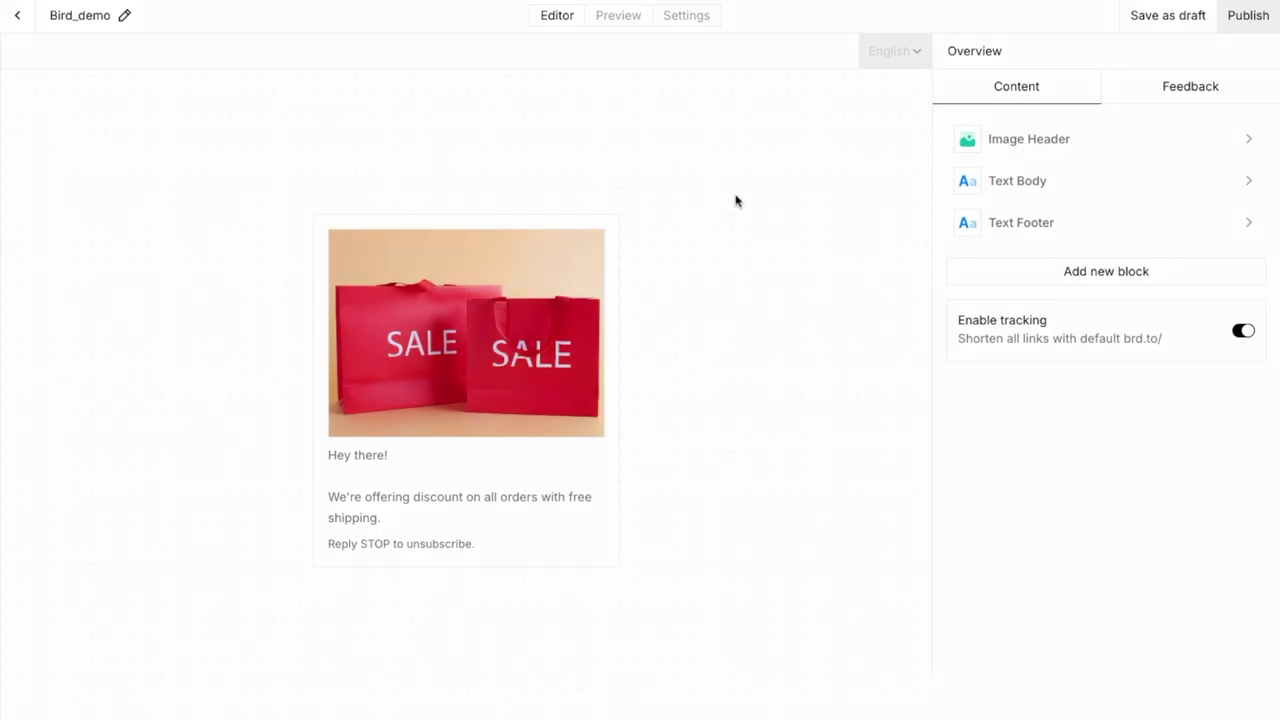
Replace the Image Header picture with the black-and-white bird logo from the media library and return to the block overview.
{"action": "left_click", "coordinate": [994, 156]}
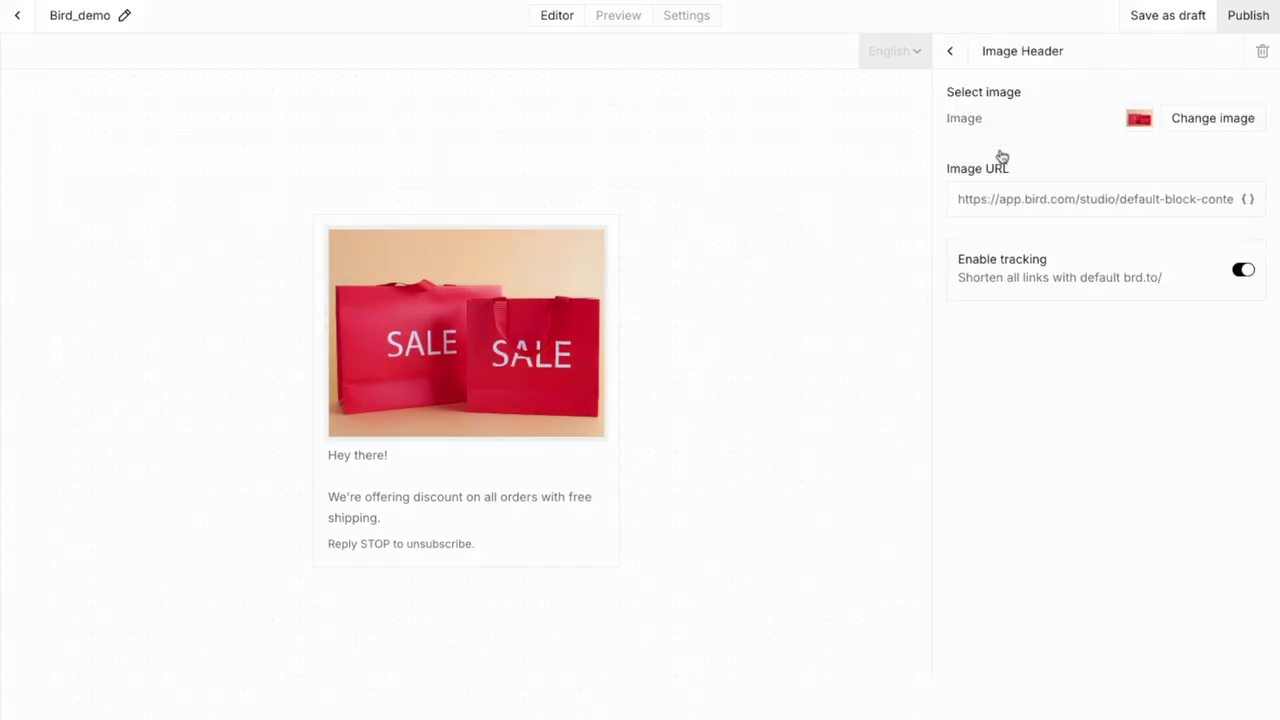
{"action": "left_click", "coordinate": [1180, 133]}
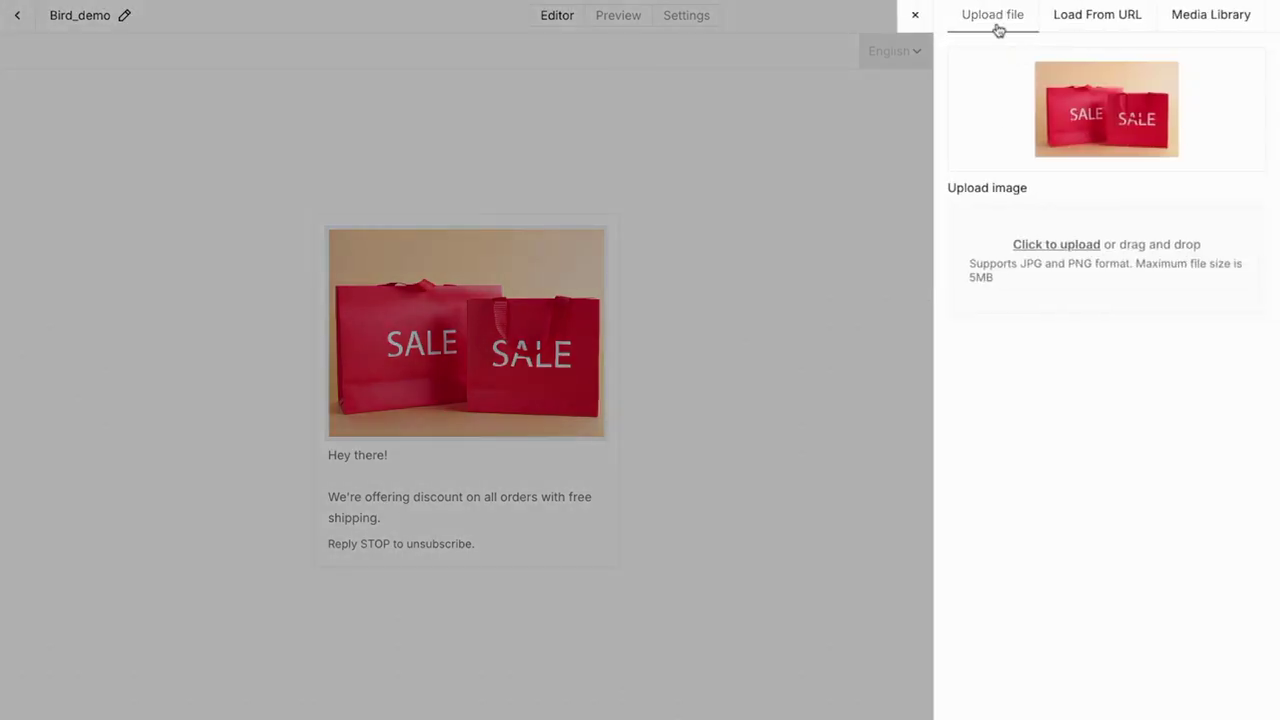
{"action": "left_click", "coordinate": [1200, 18]}
{"action": "left_click", "coordinate": [1027, 148]}
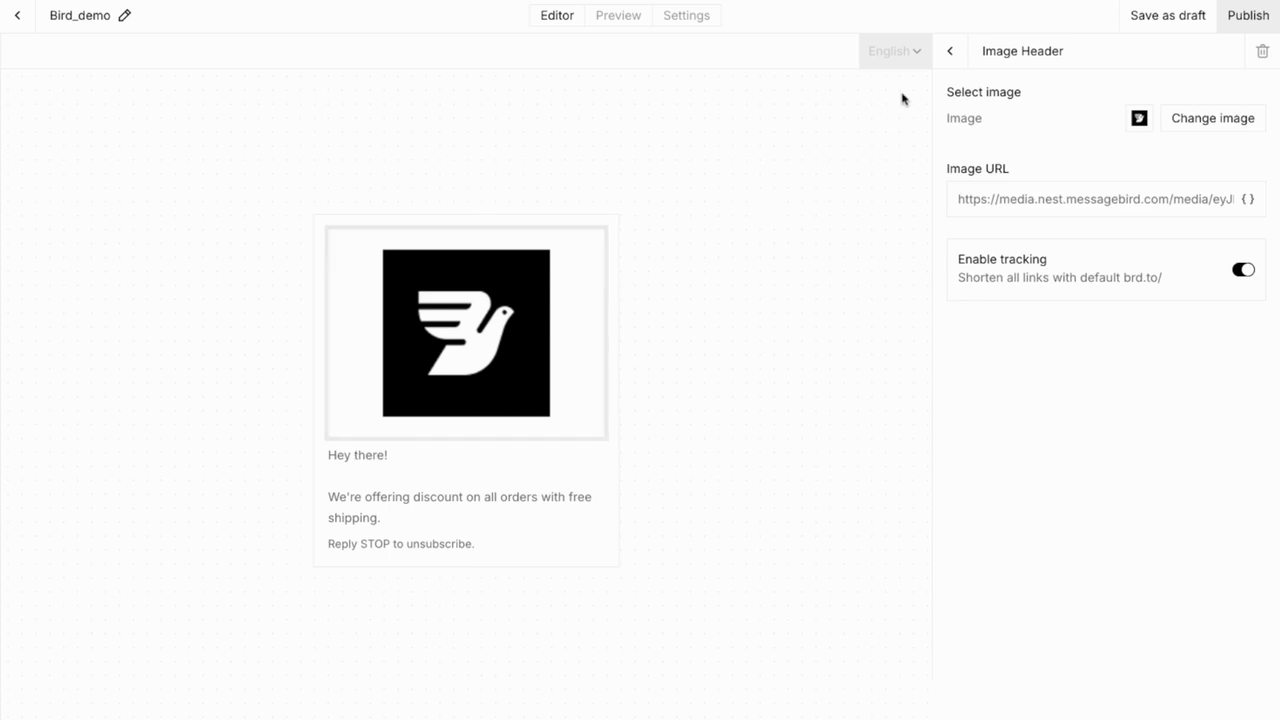
{"action": "left_click", "coordinate": [950, 51]}
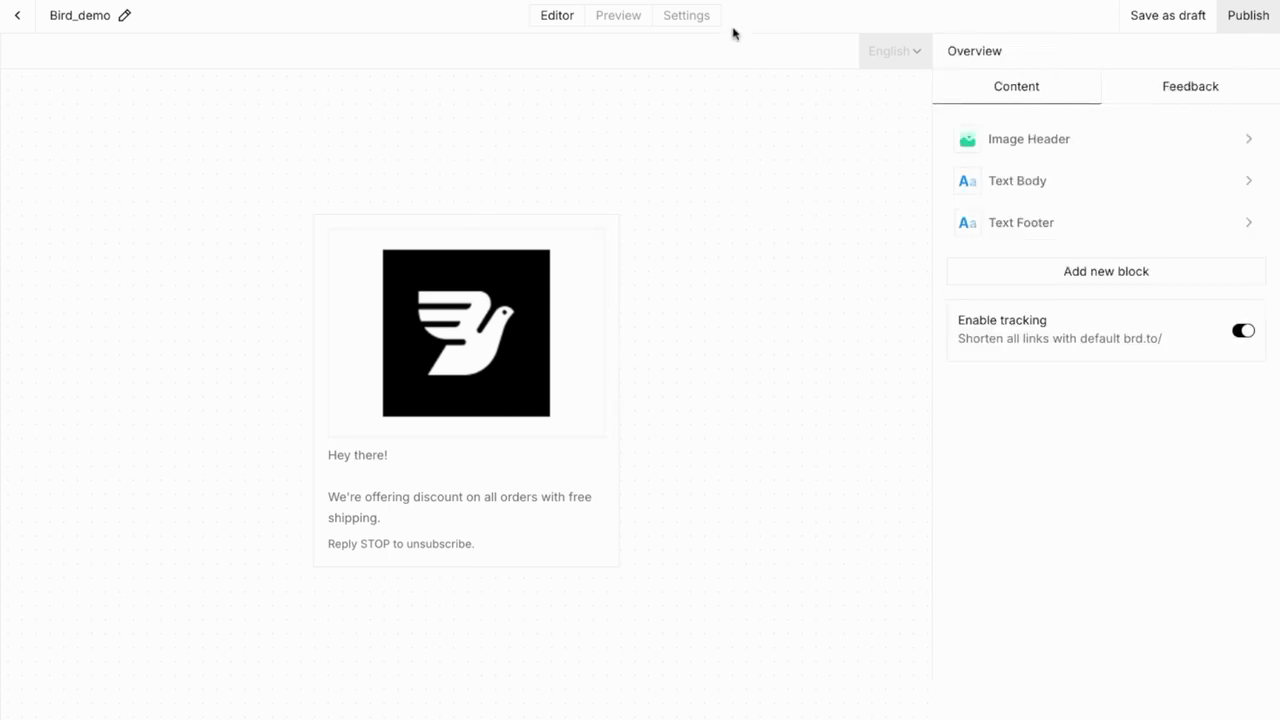
Add a String variable first_name with the description "First name" and the English example value "there".
{"action": "left_click", "coordinate": [701, 24]}
{"action": "left_click", "coordinate": [1079, 100]}
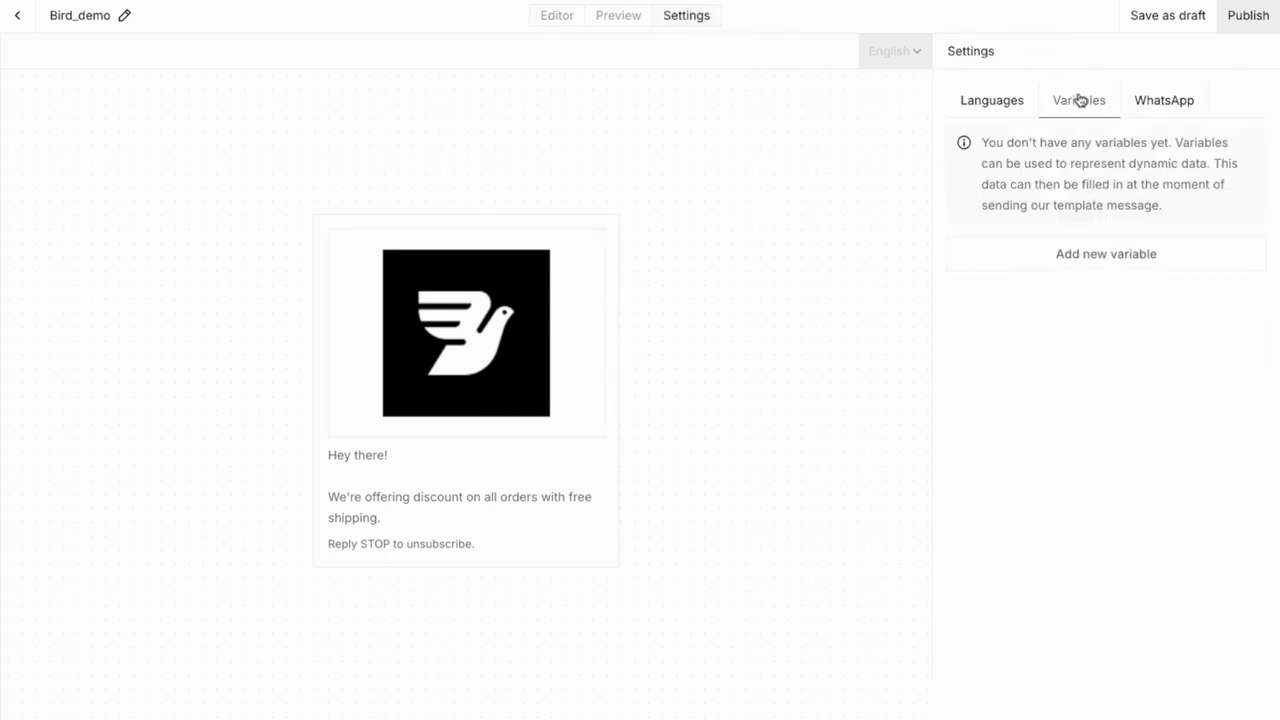
{"action": "left_click", "coordinate": [1075, 252]}
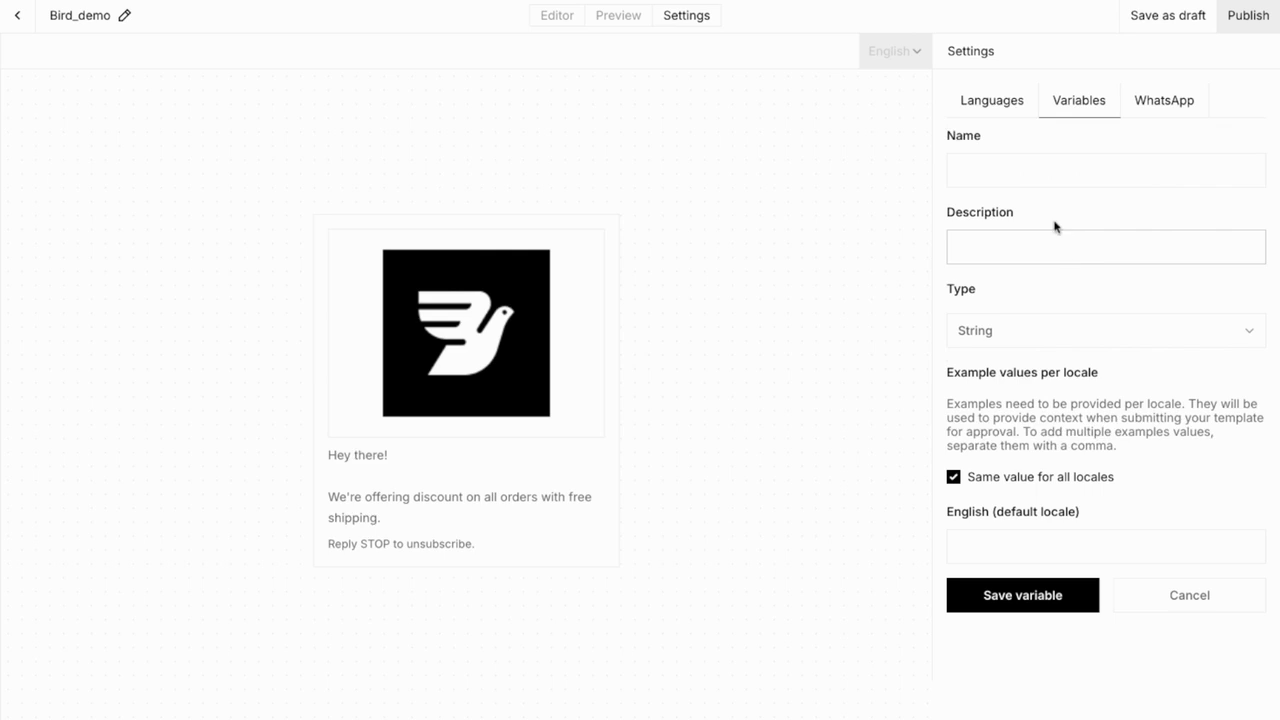
{"action": "left_click", "coordinate": [1002, 168]}
{"action": "left_click", "coordinate": [1031, 200]}
{"action": "left_click", "coordinate": [1014, 238]}
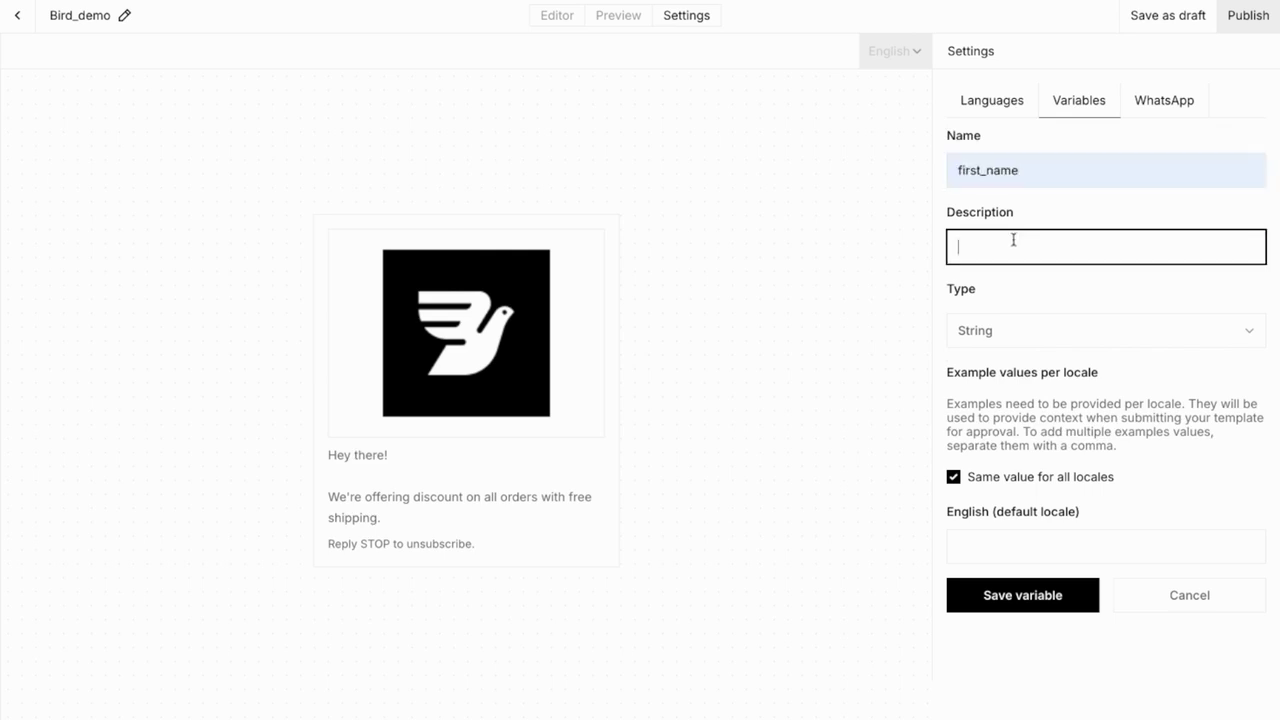
{"action": "type", "text": "First name"}
{"action": "left_click", "coordinate": [1027, 541]}
{"action": "type", "text": "there"}
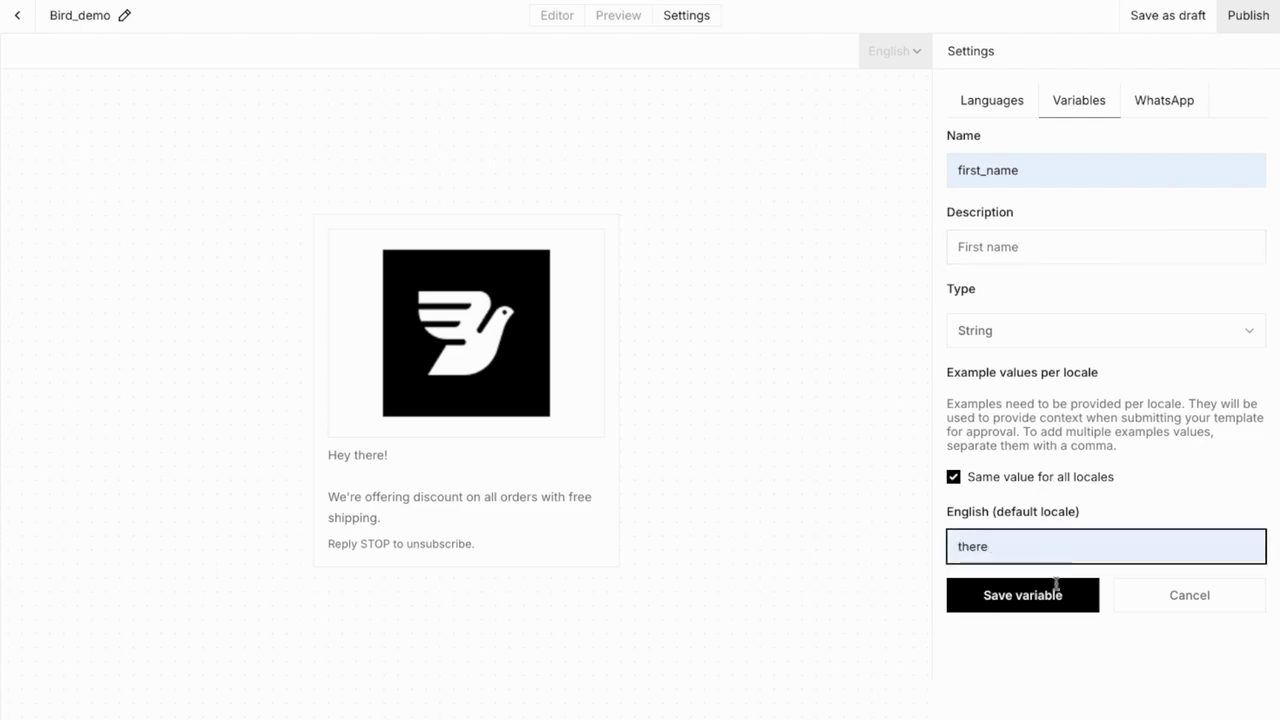
{"action": "left_click", "coordinate": [1047, 597]}
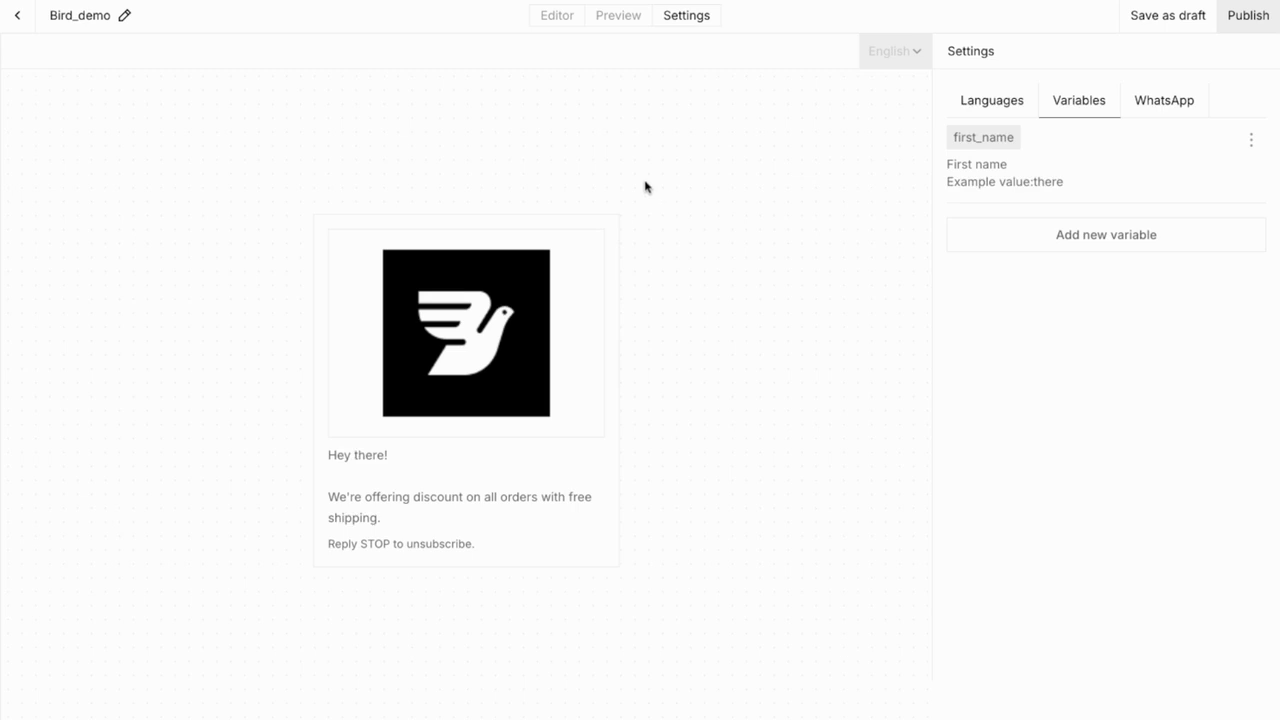
Replace the word "there" in the Text Body greeting with the first_name variable.
{"action": "left_click", "coordinate": [553, 21]}
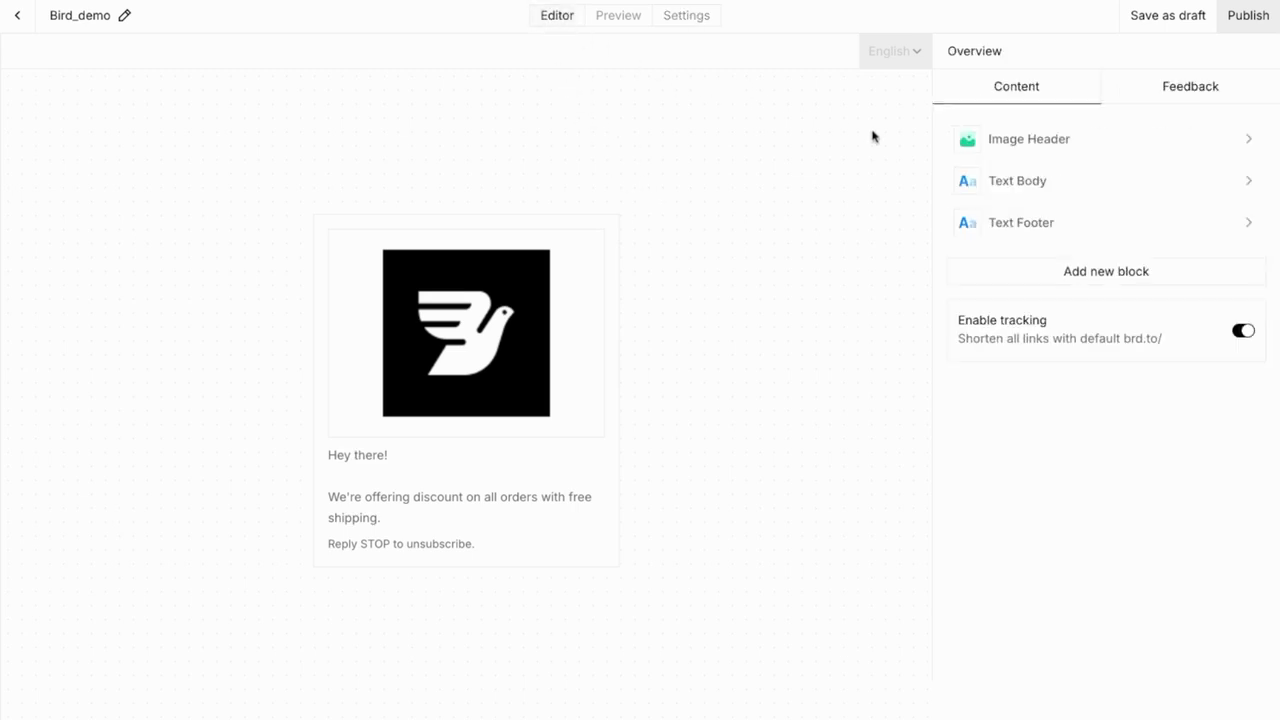
{"action": "left_click", "coordinate": [995, 179]}
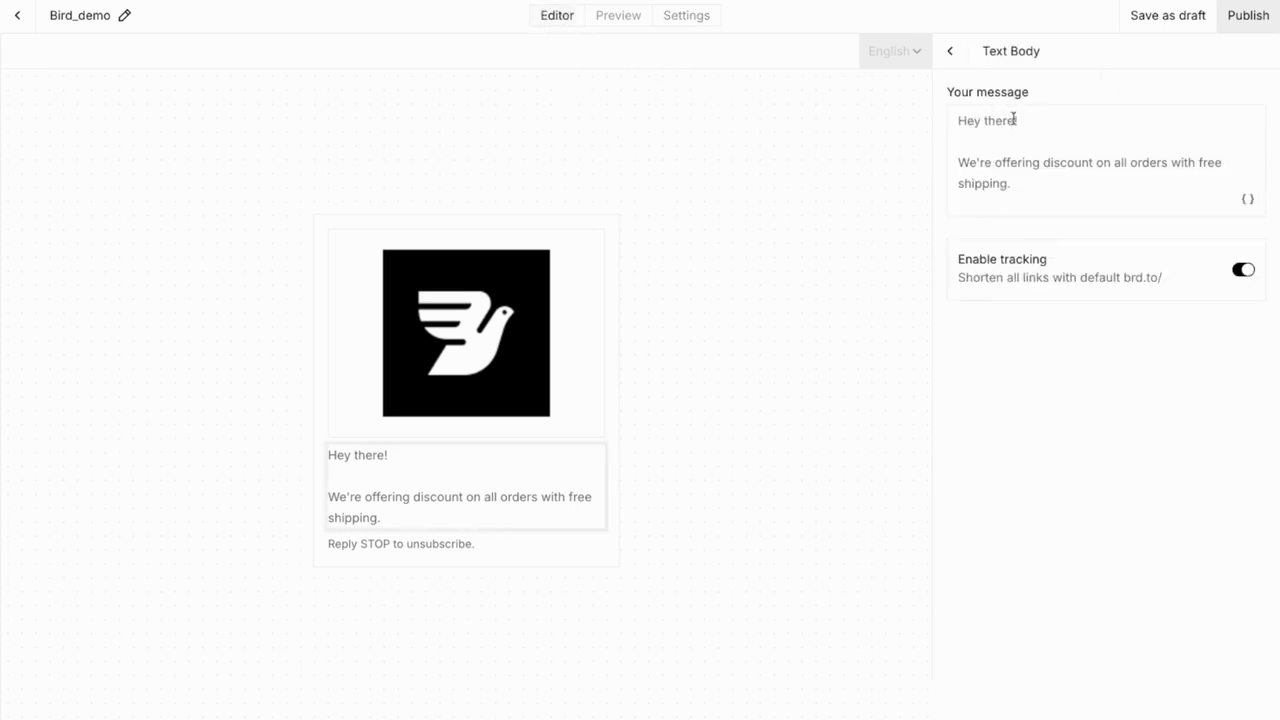
{"action": "left_click_drag", "start_coordinate": [1014, 120], "coordinate": [984, 120]}
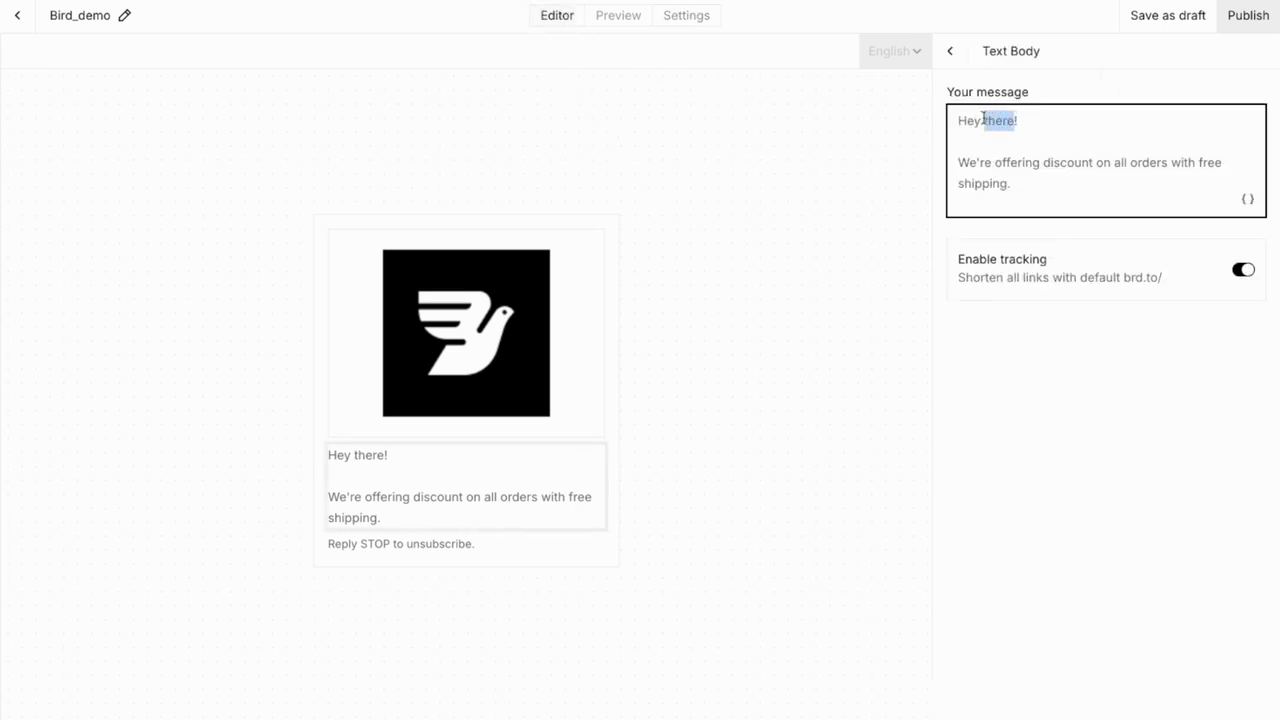
{"action": "left_click", "coordinate": [1247, 199]}
{"action": "left_click", "coordinate": [1138, 249]}
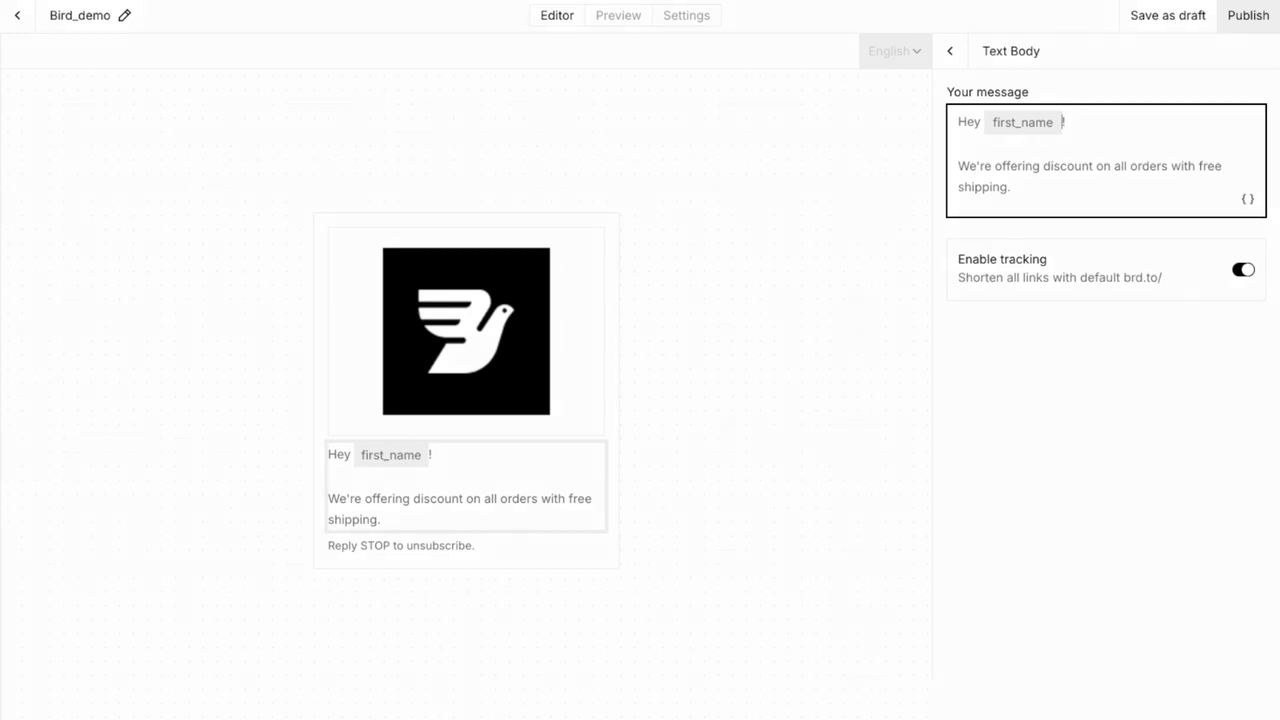
{"action": "left_click_drag", "start_coordinate": [1032, 197], "coordinate": [957, 163]}
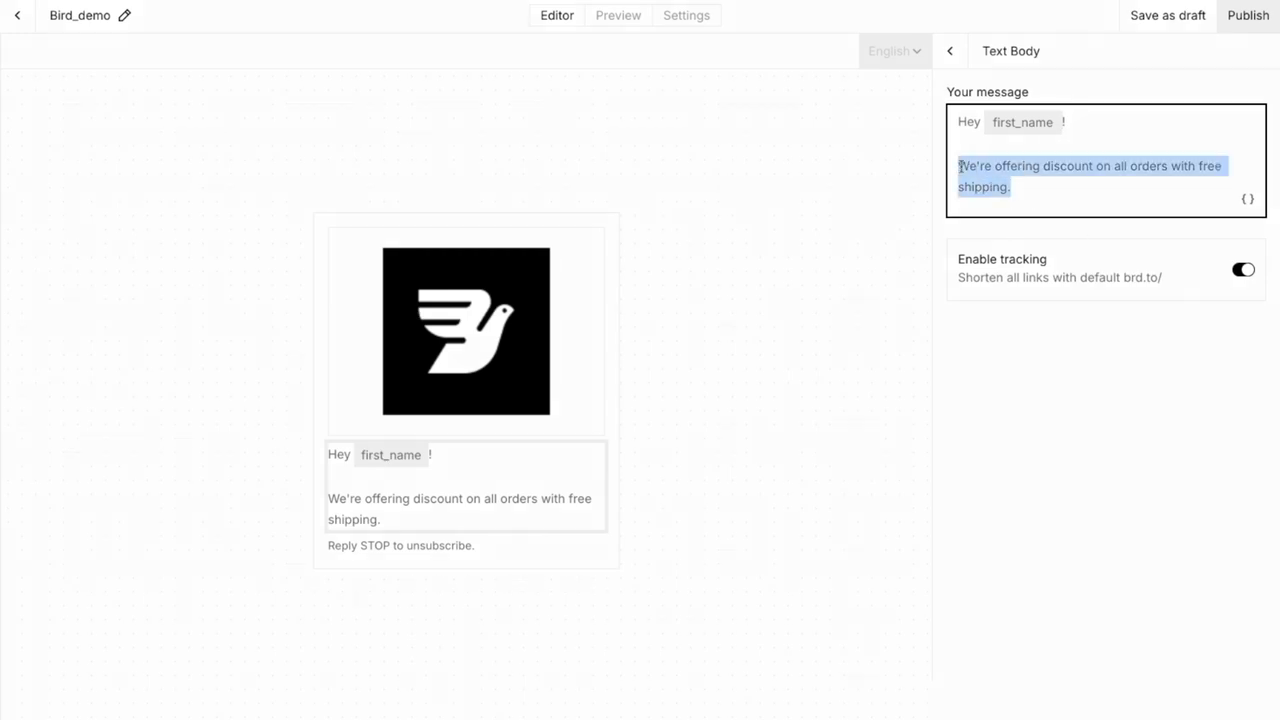
{"action": "type", "text": "Read our new blog post here:"}
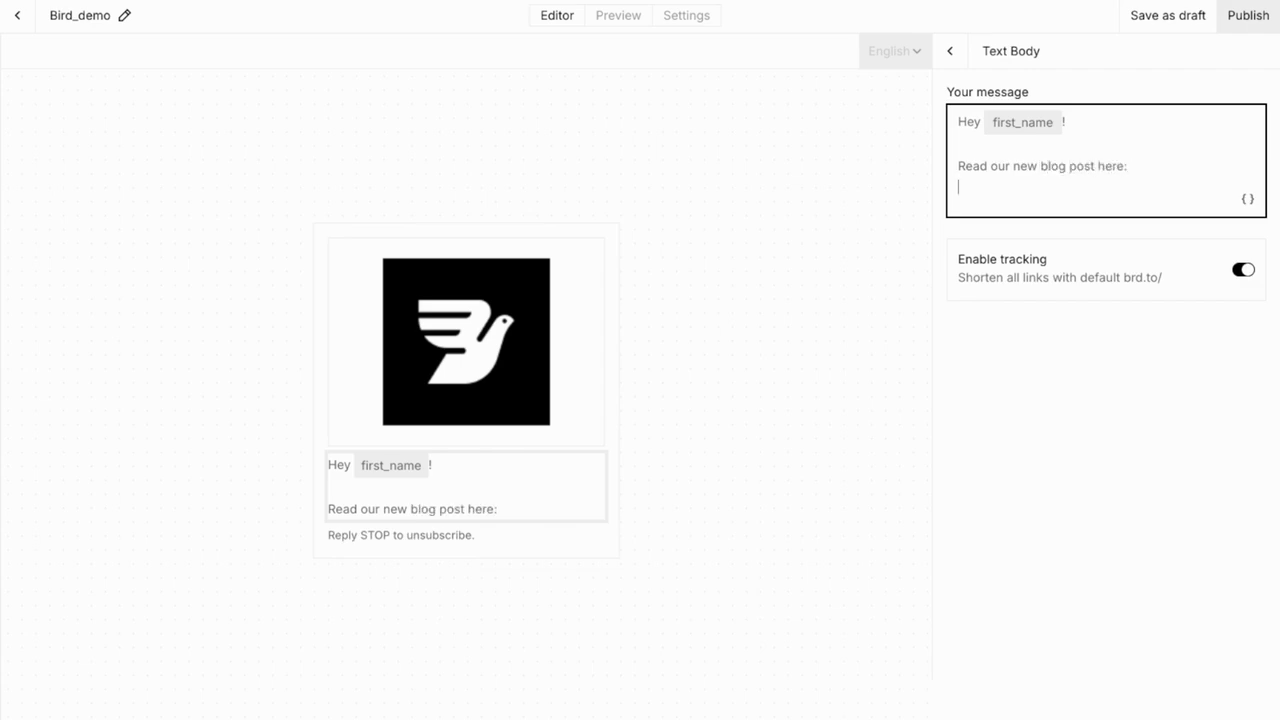
{"action": "type", "text": "https://bird.com/en-nl/customers"}
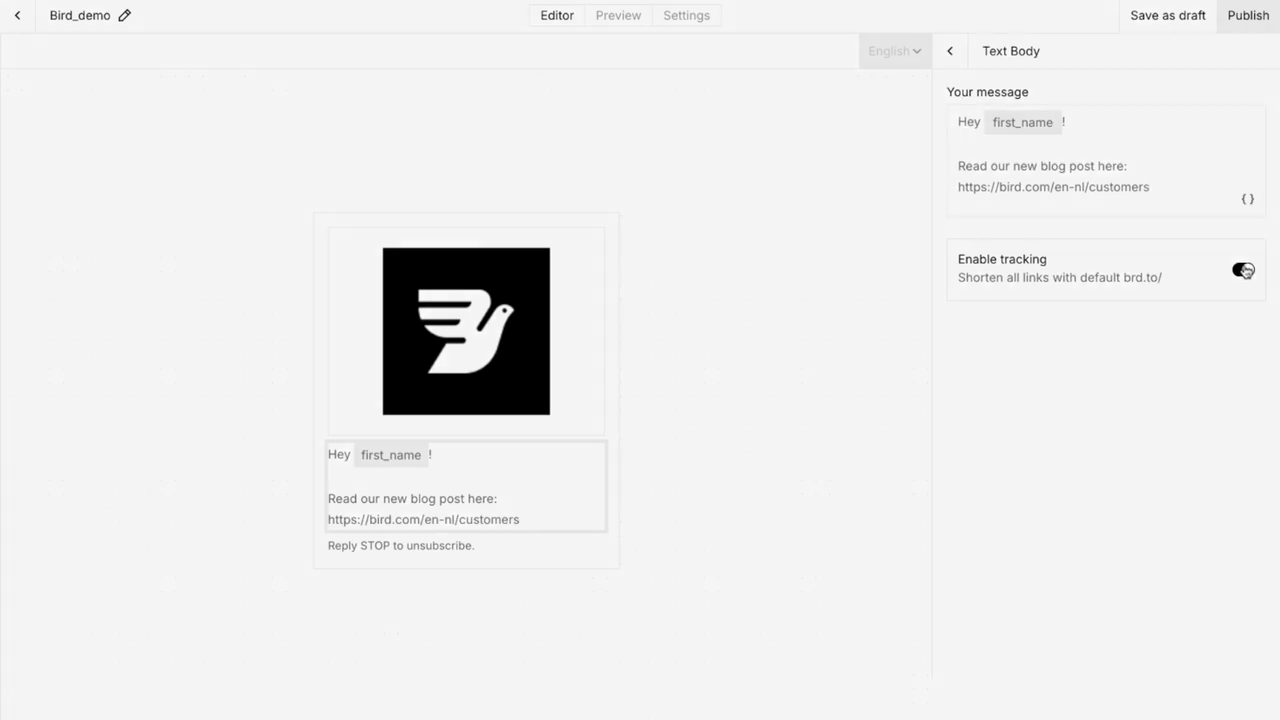
View the notice about removing the Text Body's link tracking, keep tracking enabled, and return to the block overview.
{"action": "left_click", "coordinate": [1245, 271]}
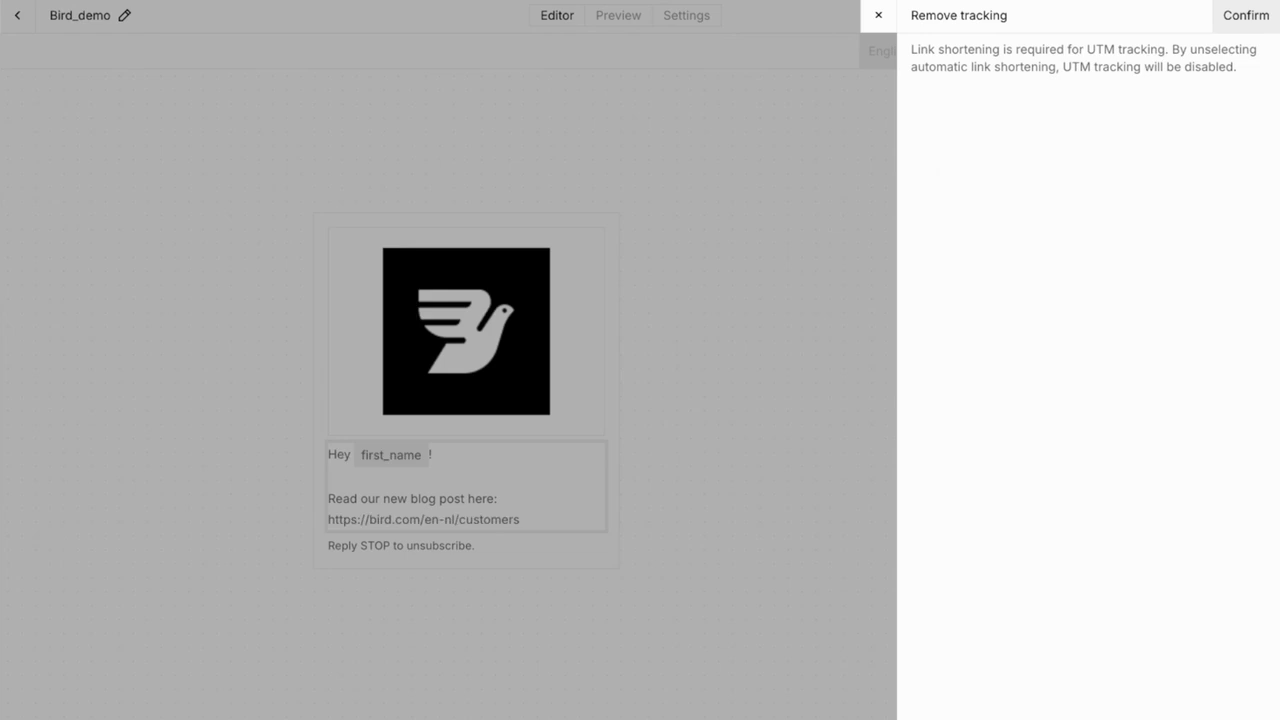
{"action": "left_click", "coordinate": [879, 17]}
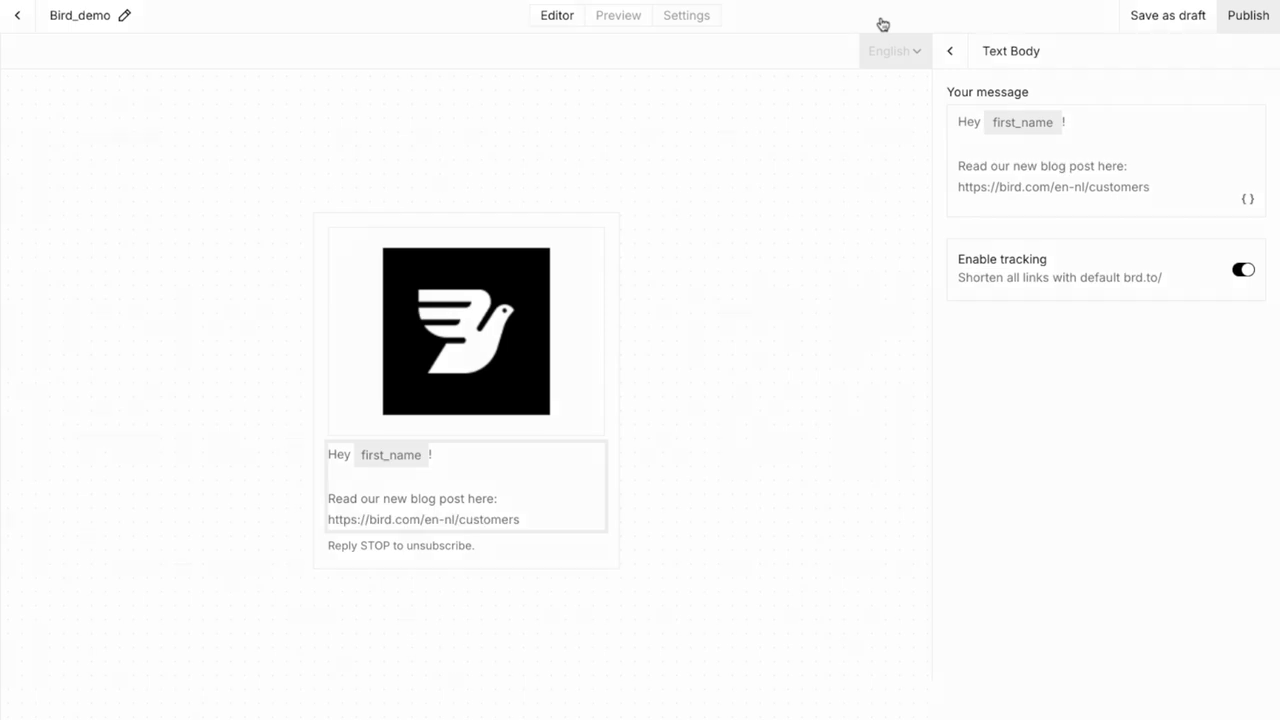
{"action": "left_click", "coordinate": [950, 51]}
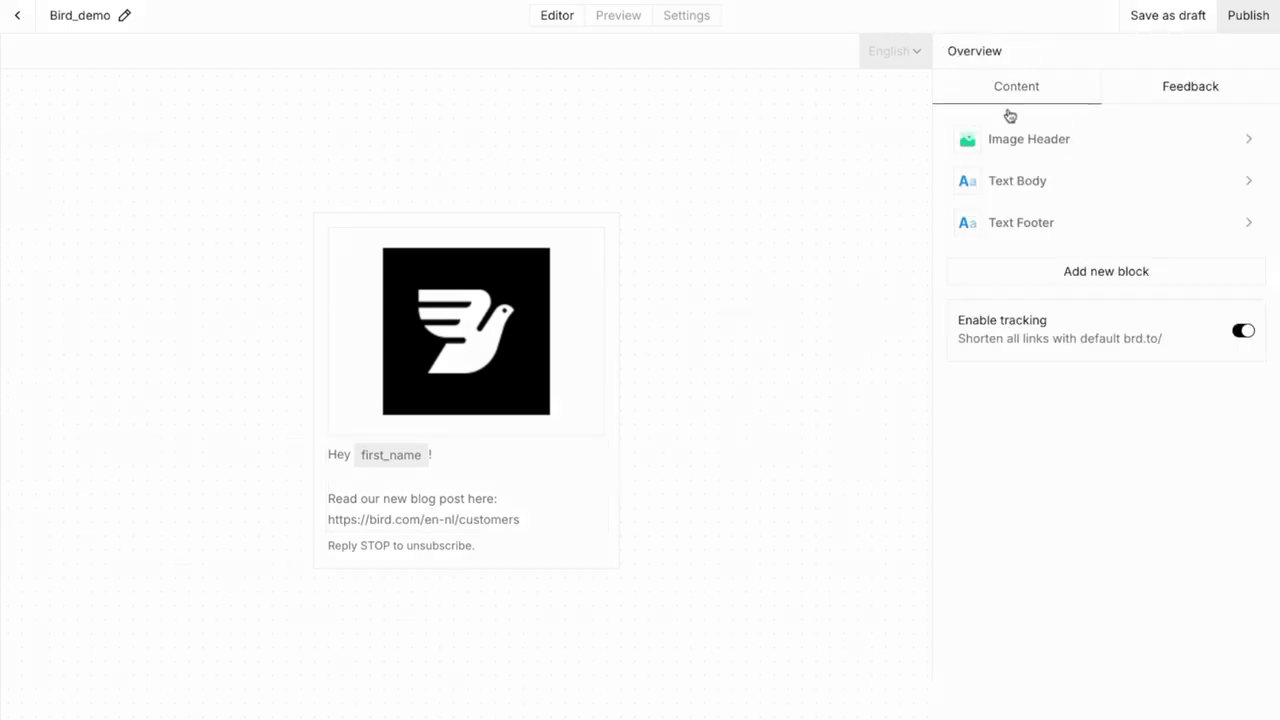
Check the Text Footer block's settings and the WhatsApp preview of the template, and return to the editor.
{"action": "left_click", "coordinate": [1025, 218]}
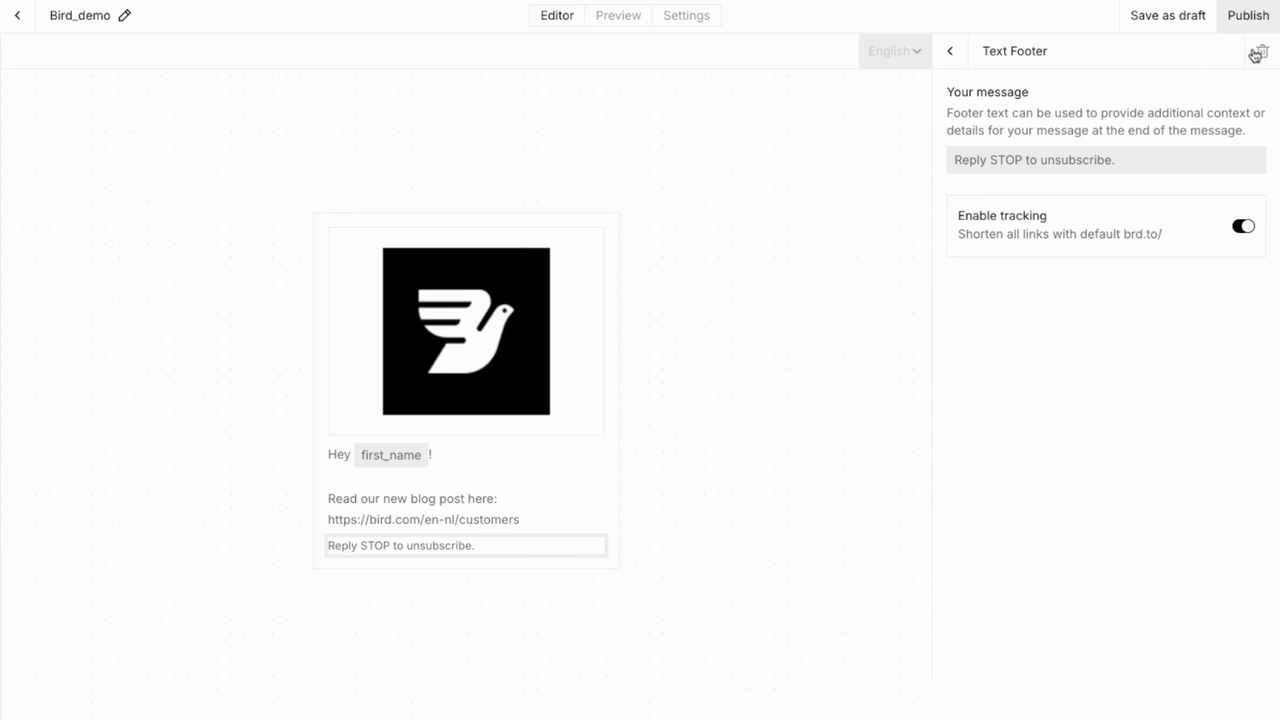
{"action": "left_click", "coordinate": [951, 54]}
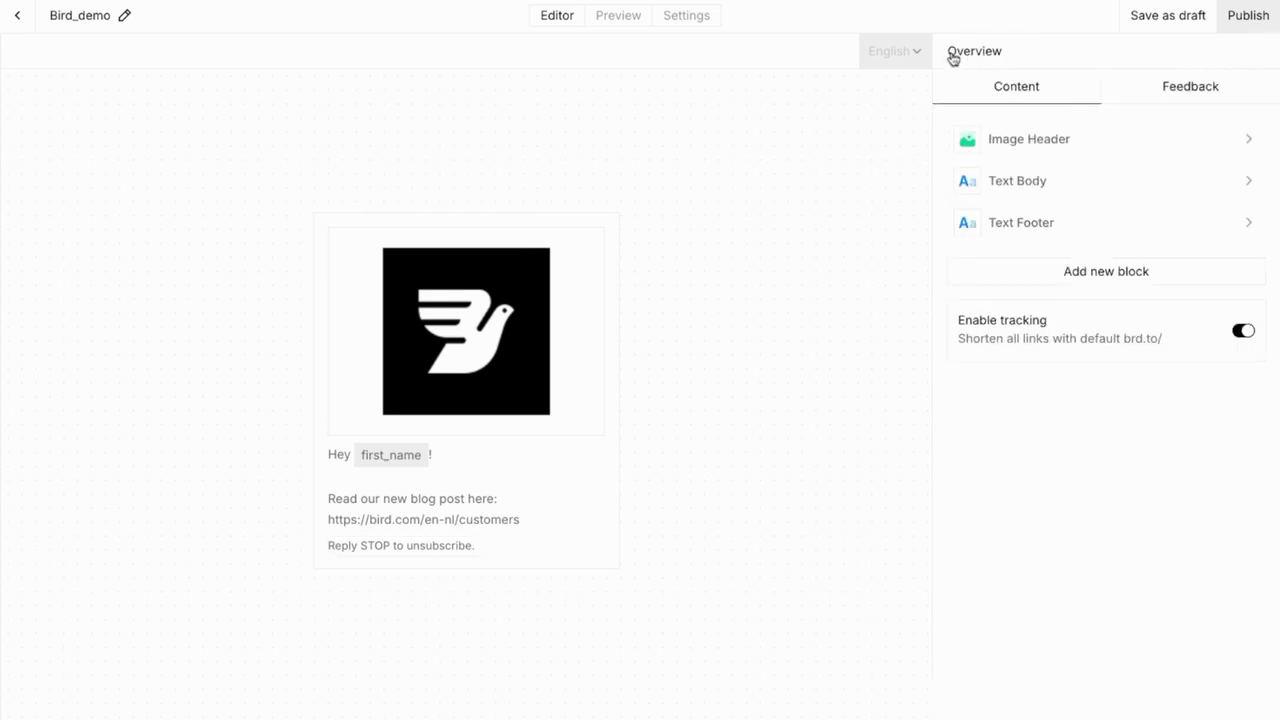
{"action": "left_click", "coordinate": [618, 18]}
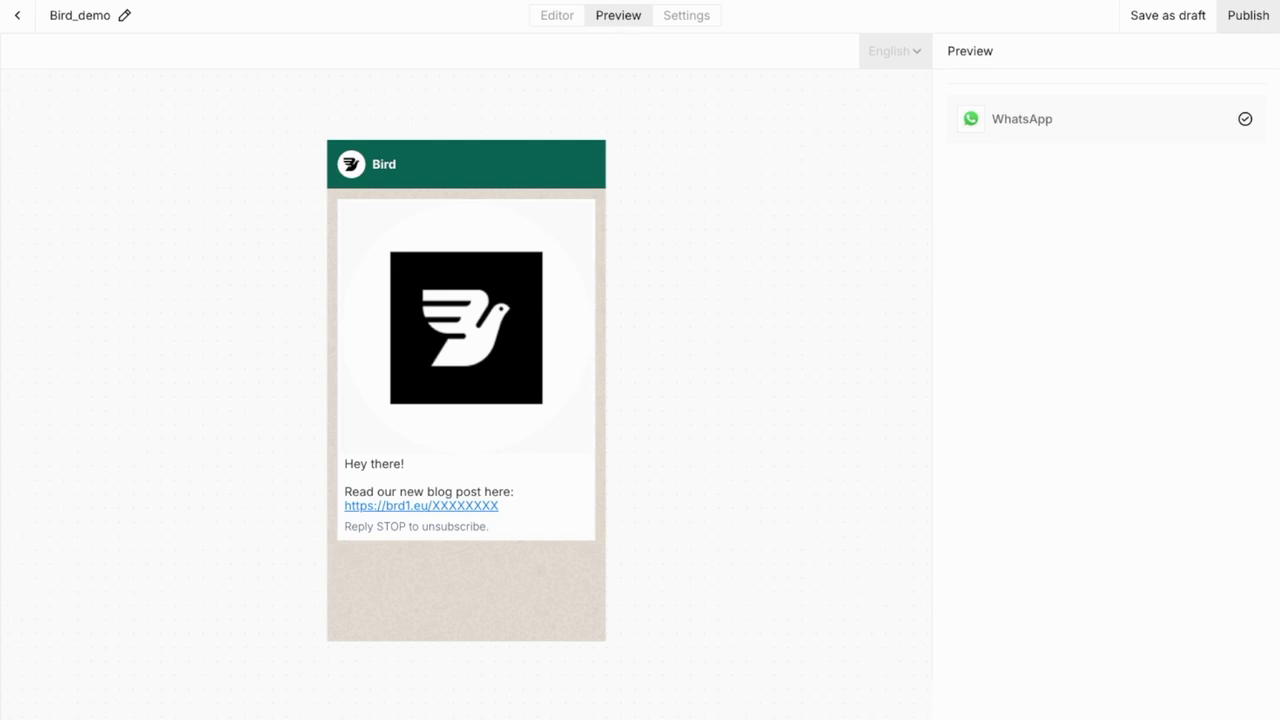
{"action": "left_click", "coordinate": [570, 22]}
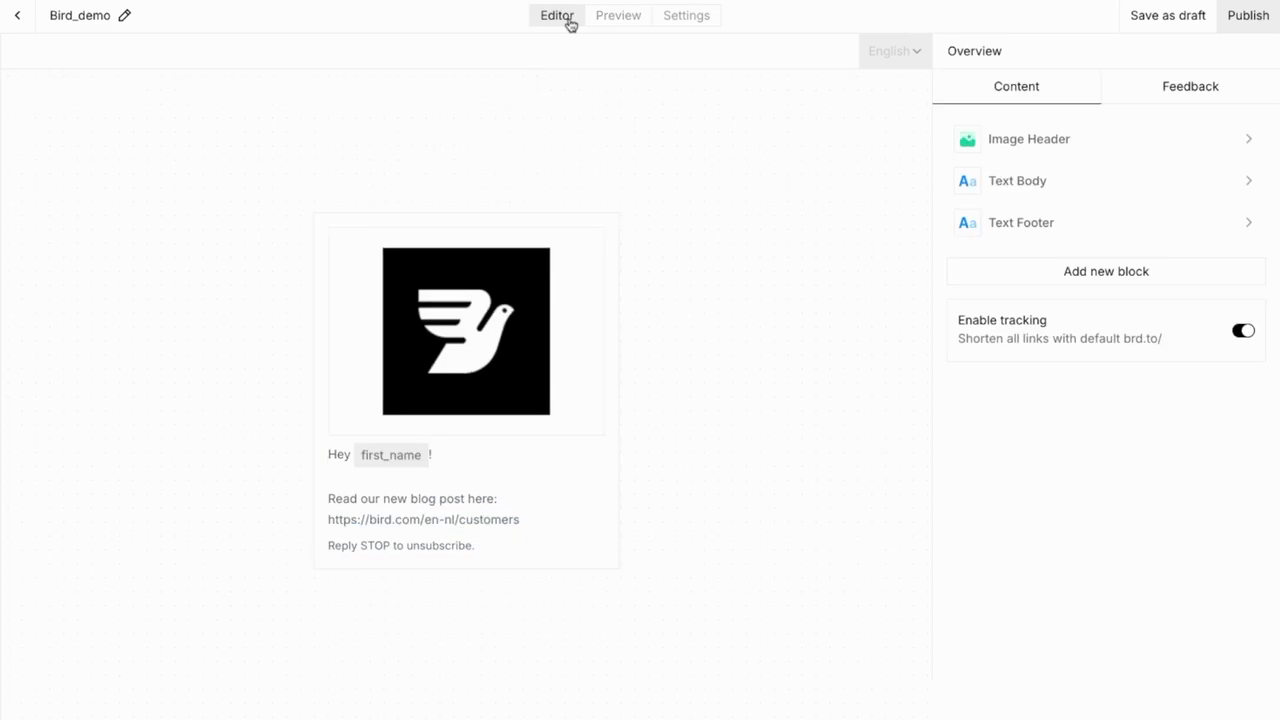
{"action": "left_click", "coordinate": [1031, 266]}
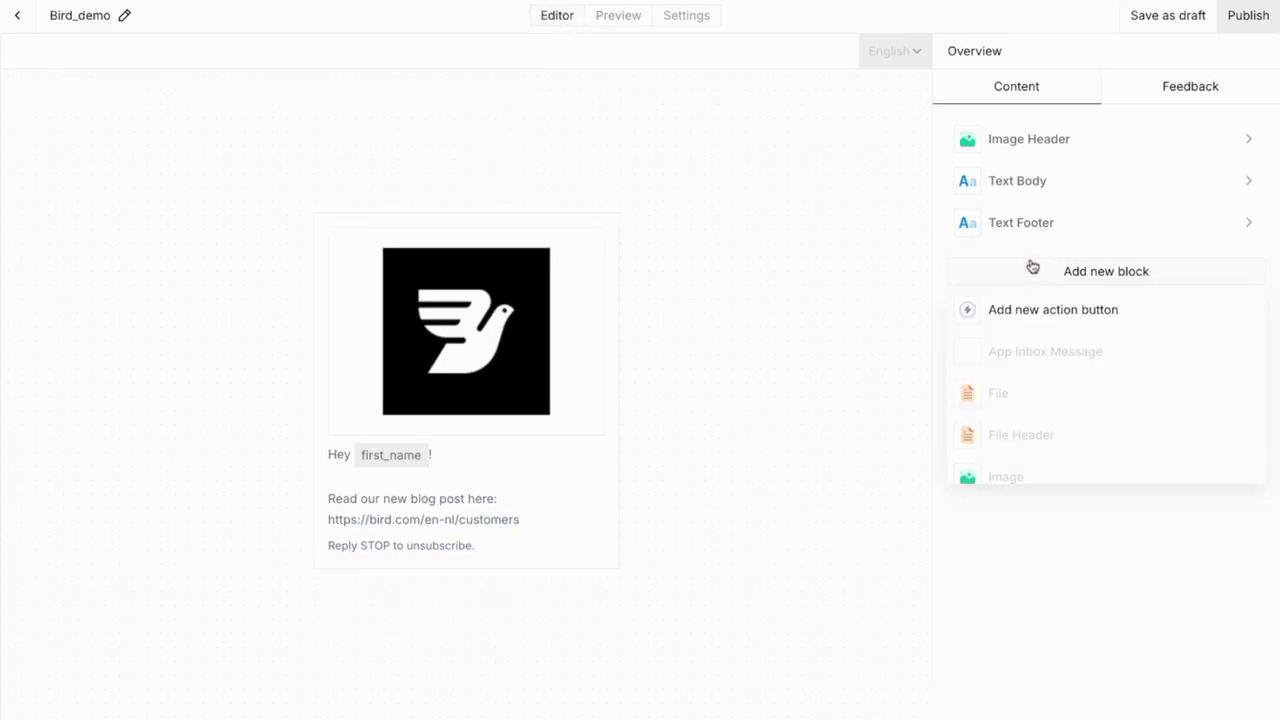
{"action": "left_click", "coordinate": [1031, 309]}
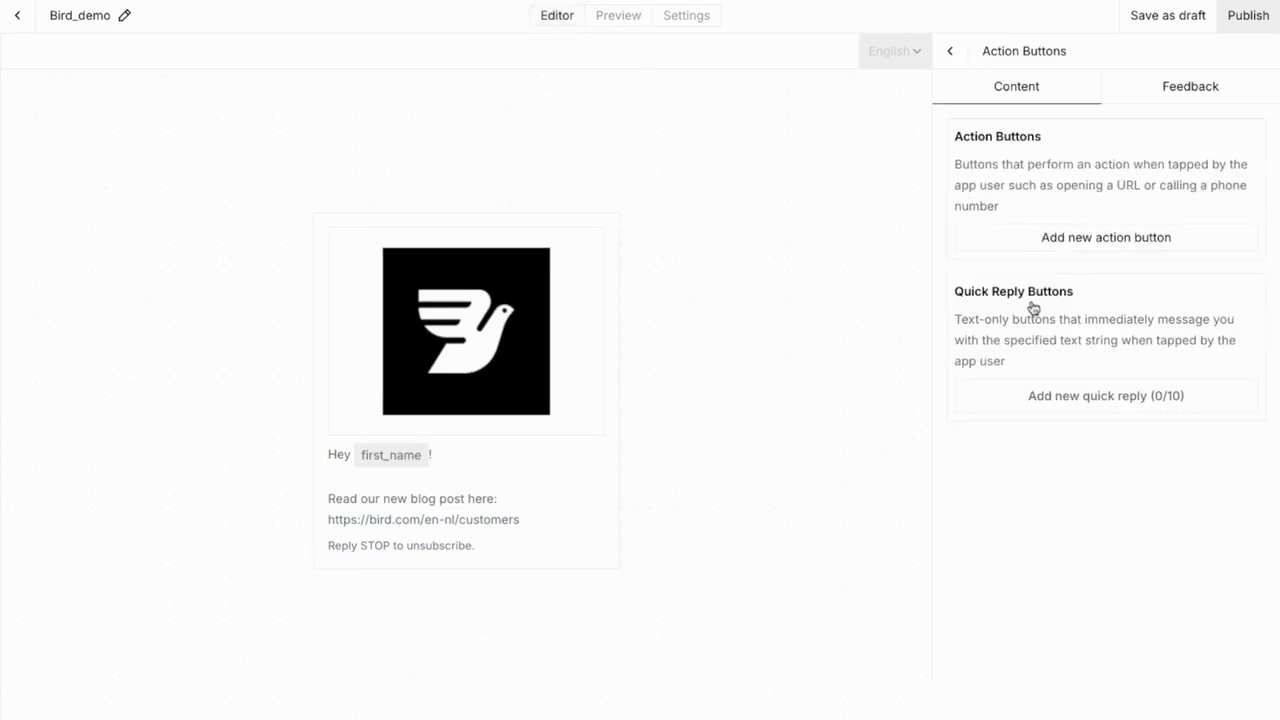
{"action": "left_click", "coordinate": [1051, 250]}
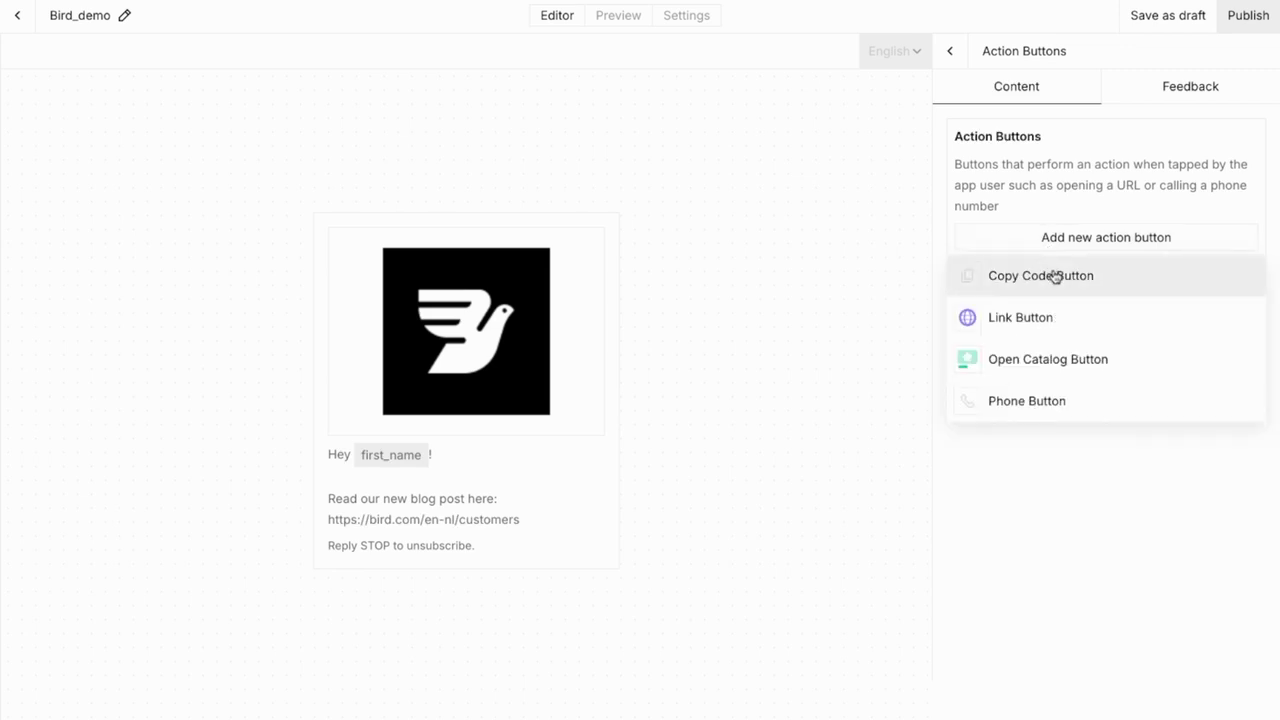
{"action": "left_click", "coordinate": [1046, 327]}
{"action": "left_click", "coordinate": [977, 119]}
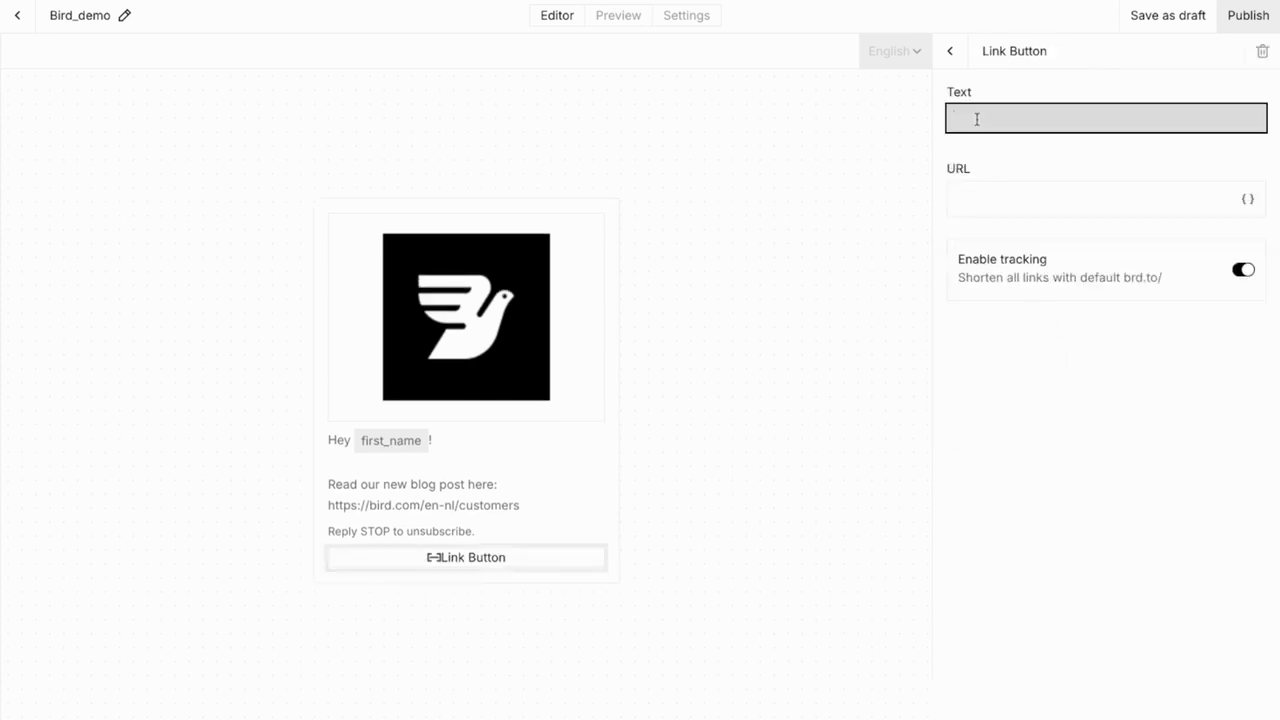
{"action": "type", "text": "Read now"}
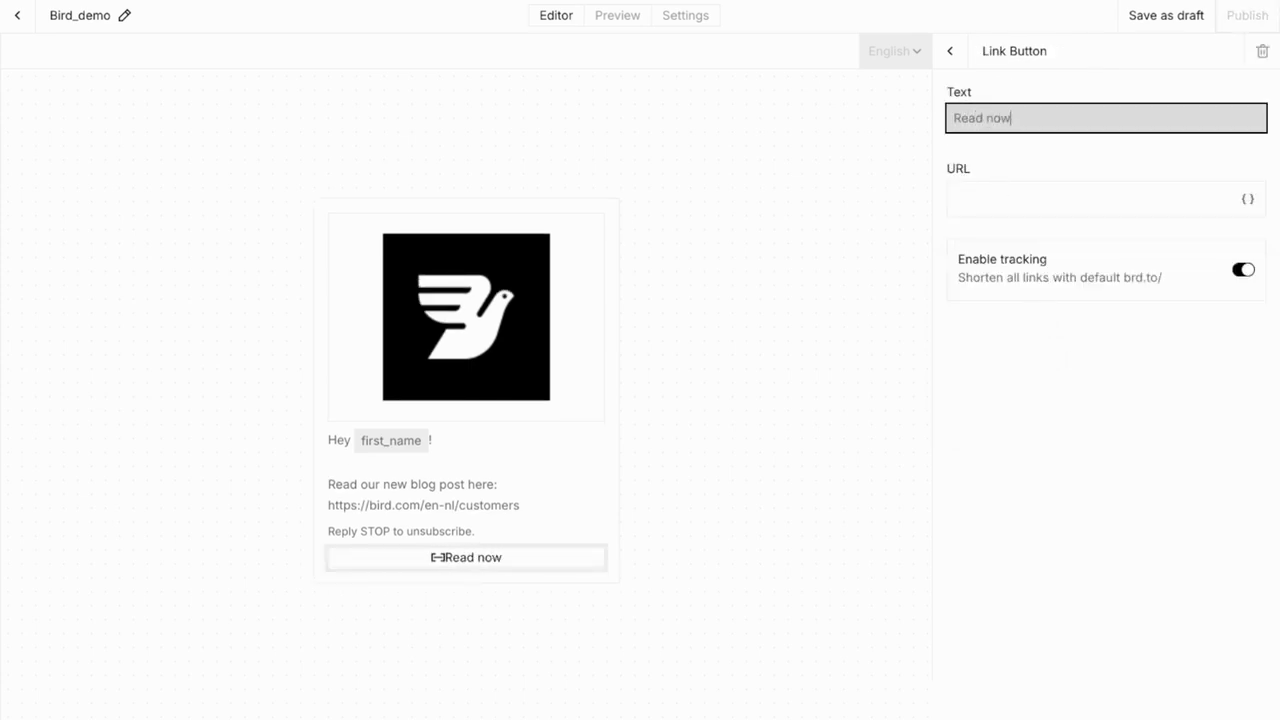
{"action": "left_click", "coordinate": [992, 195]}
{"action": "type", "text": "https://bird.com/en-nl/customers"}
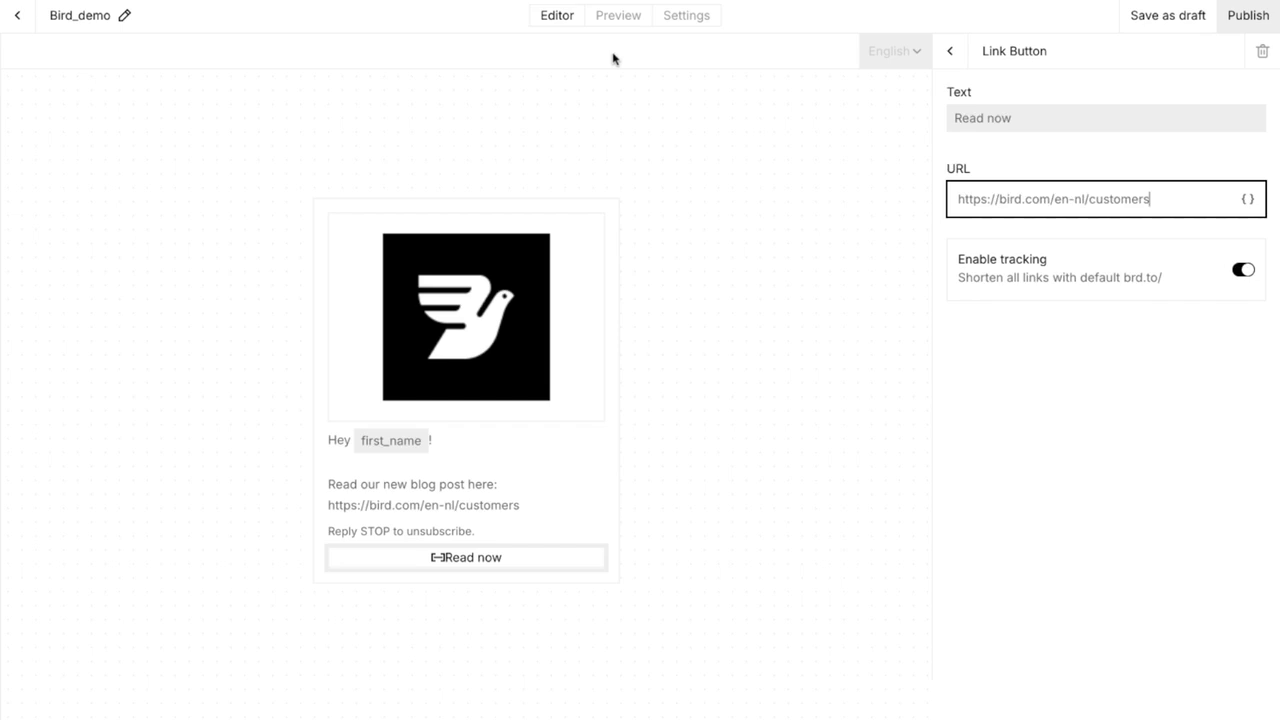
{"action": "left_click", "coordinate": [1262, 51]}
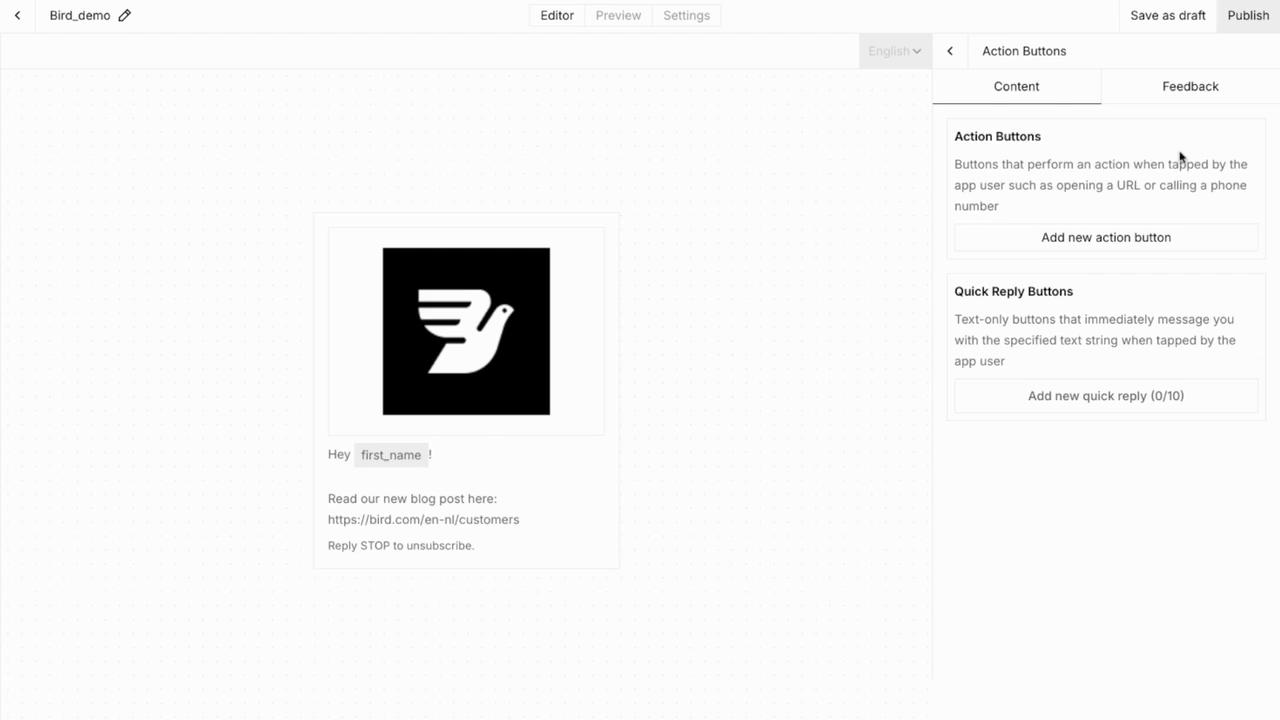
Try out a quick reply button with the text "Nice!" and delete it again.
{"action": "left_click", "coordinate": [1162, 406]}
{"action": "left_click", "coordinate": [989, 113]}
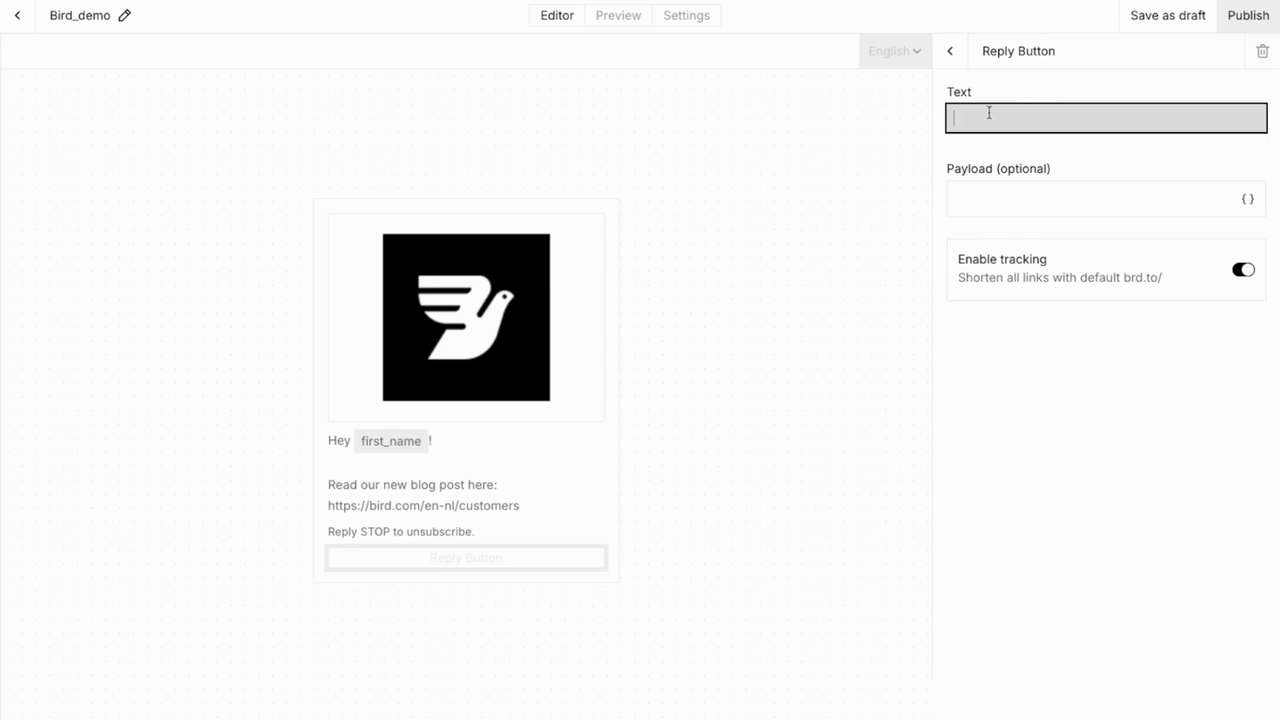
{"action": "type", "text": "Nice!"}
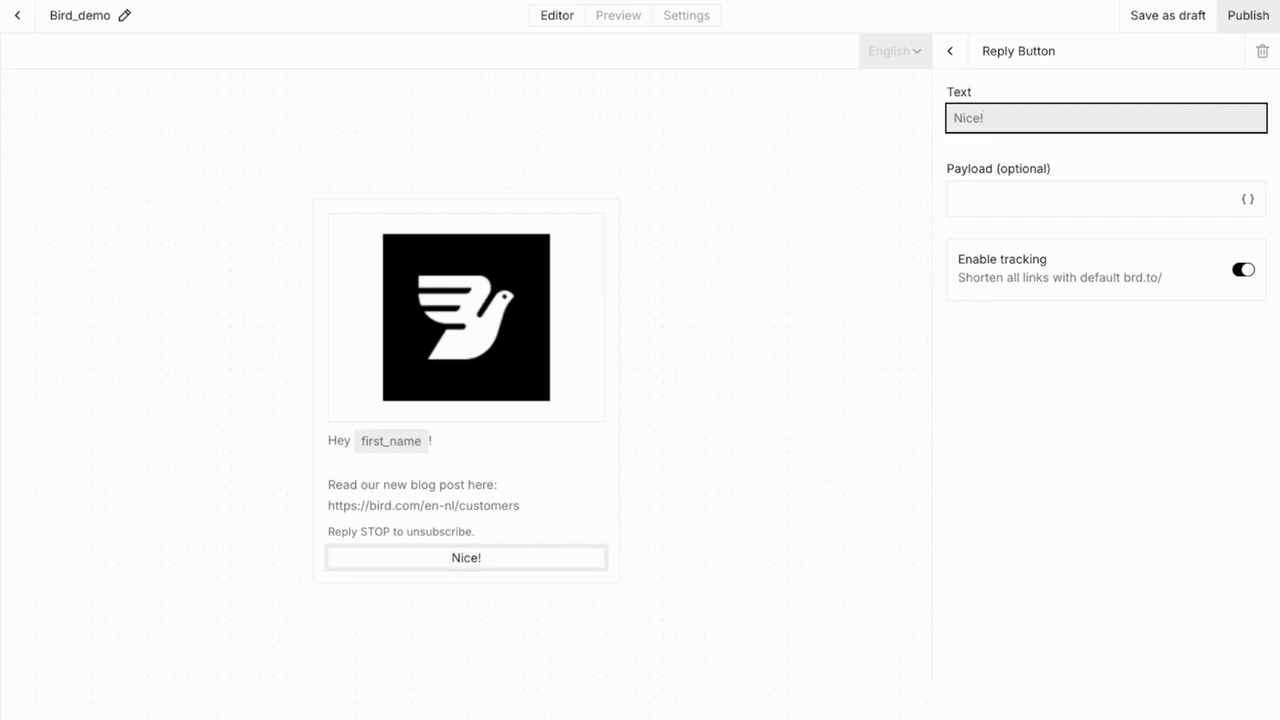
{"action": "left_click", "coordinate": [1263, 51]}
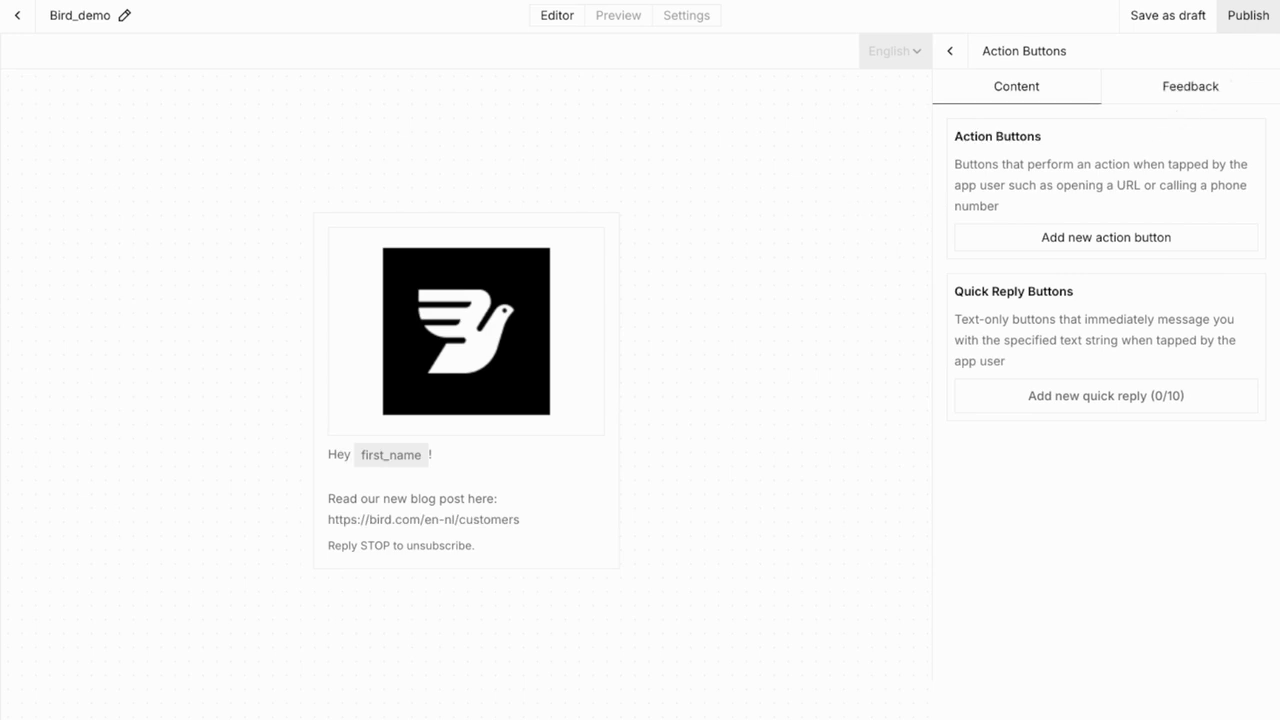
Publish the template version without a description and expand the Bird Academy entry in the WhatsApp approval details to check its status.
{"action": "left_click", "coordinate": [1257, 22]}
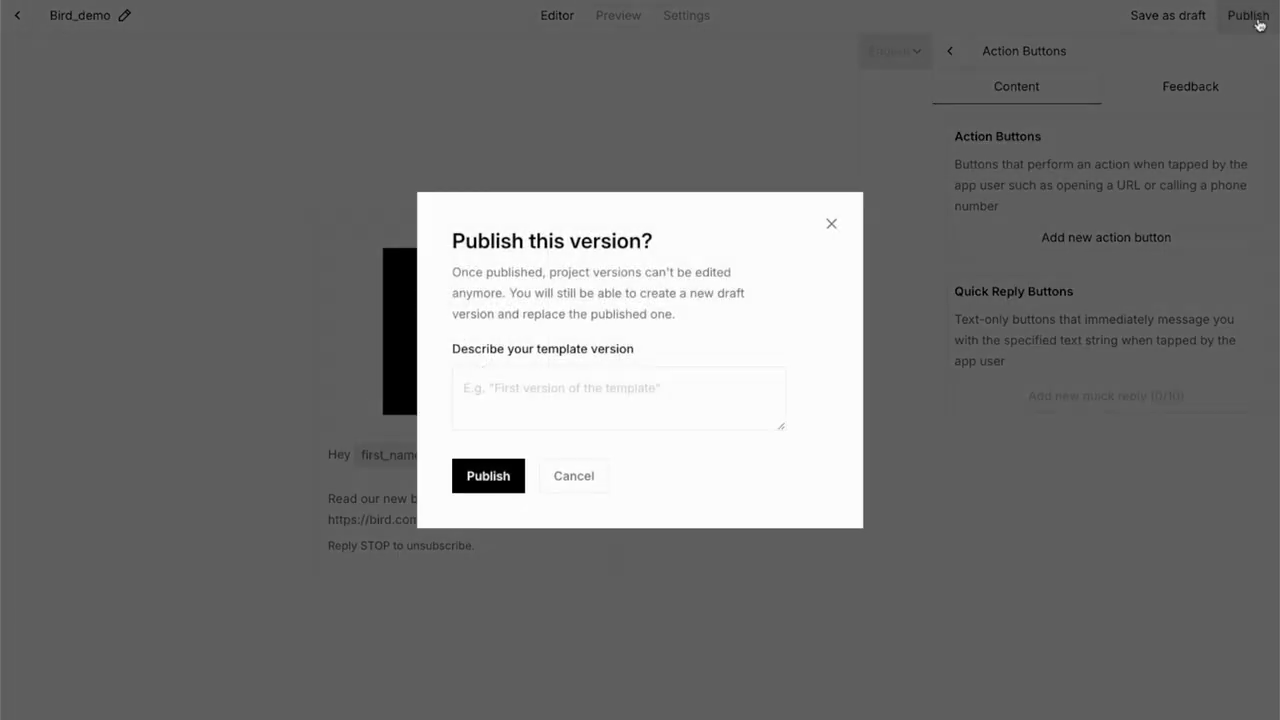
{"action": "left_click", "coordinate": [507, 478]}
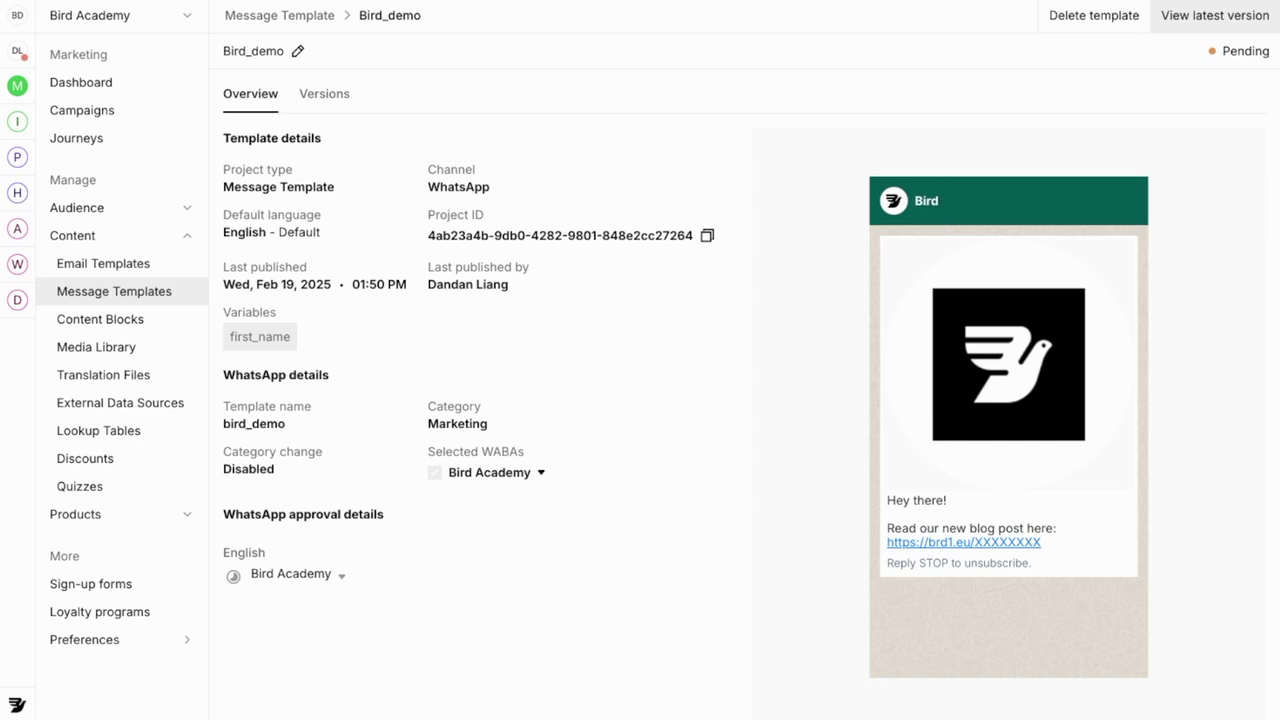
{"action": "left_click", "coordinate": [333, 576]}
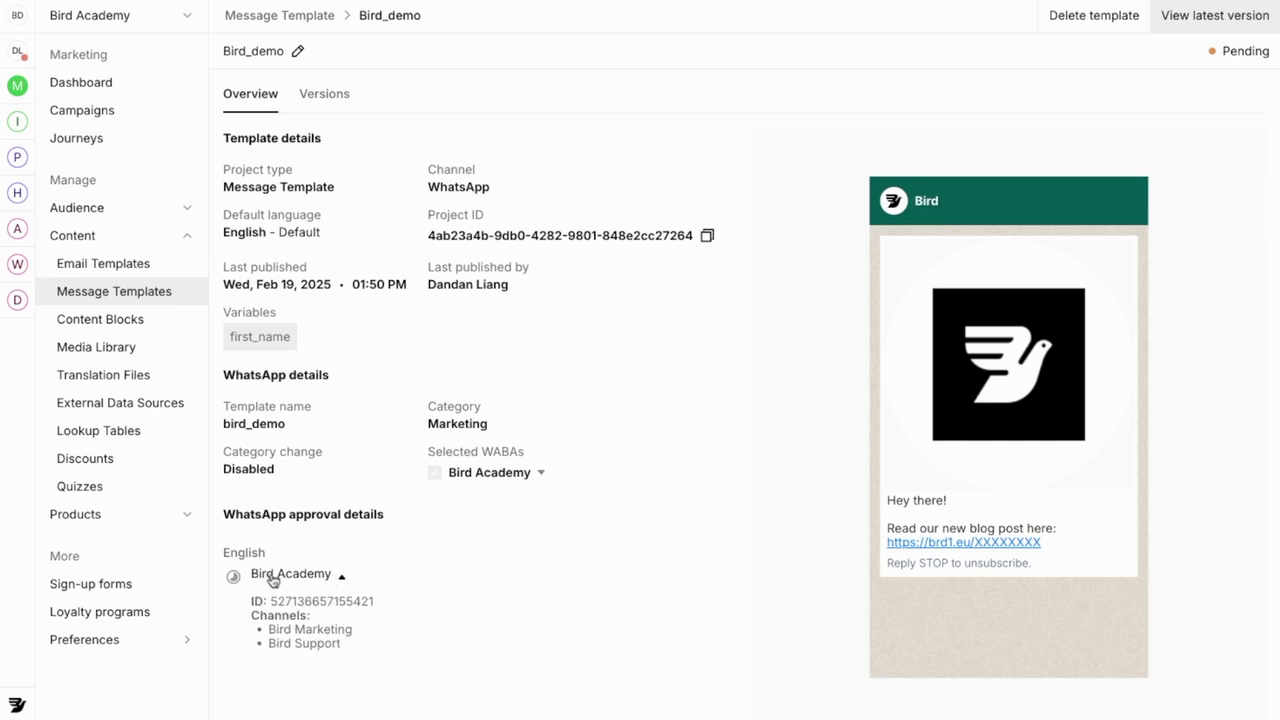
{"action": "mouse_move", "coordinate": [235, 579]}
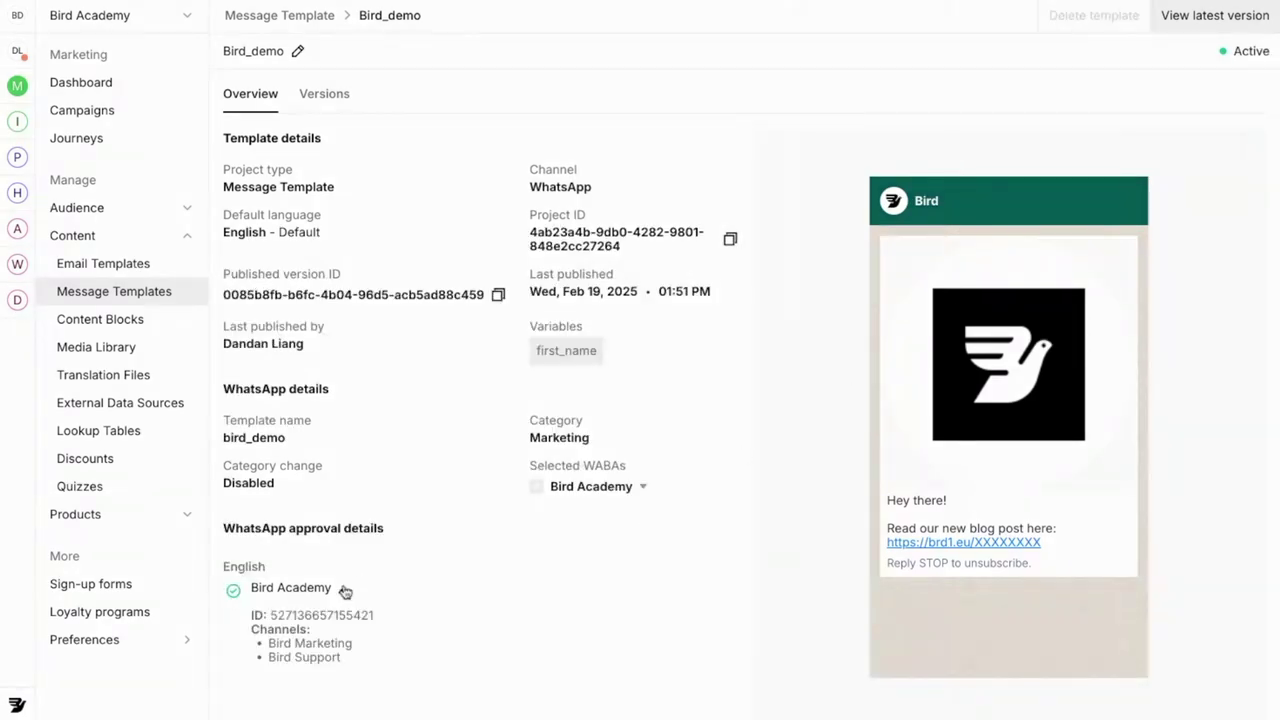
{"action": "mouse_move", "coordinate": [234, 591]}
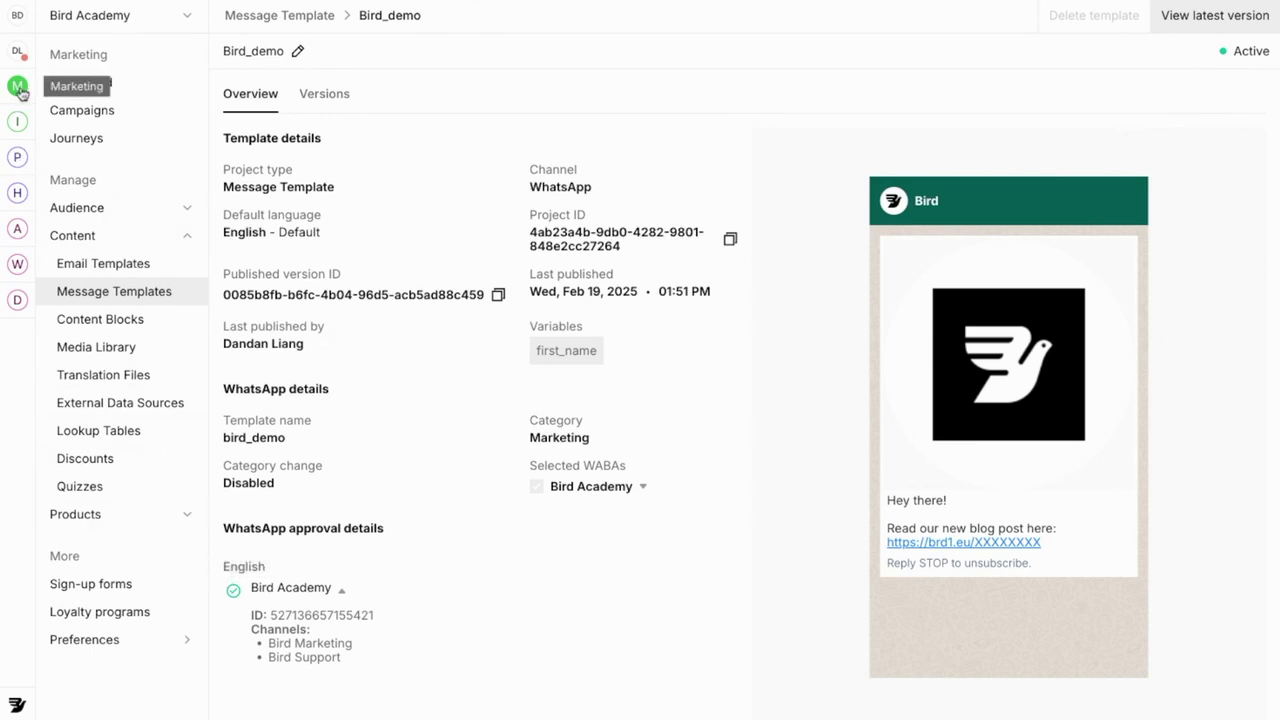
Create a new campaign on the WhatsApp channel and name it "WhatsApp campaign".
{"action": "left_click", "coordinate": [80, 110]}
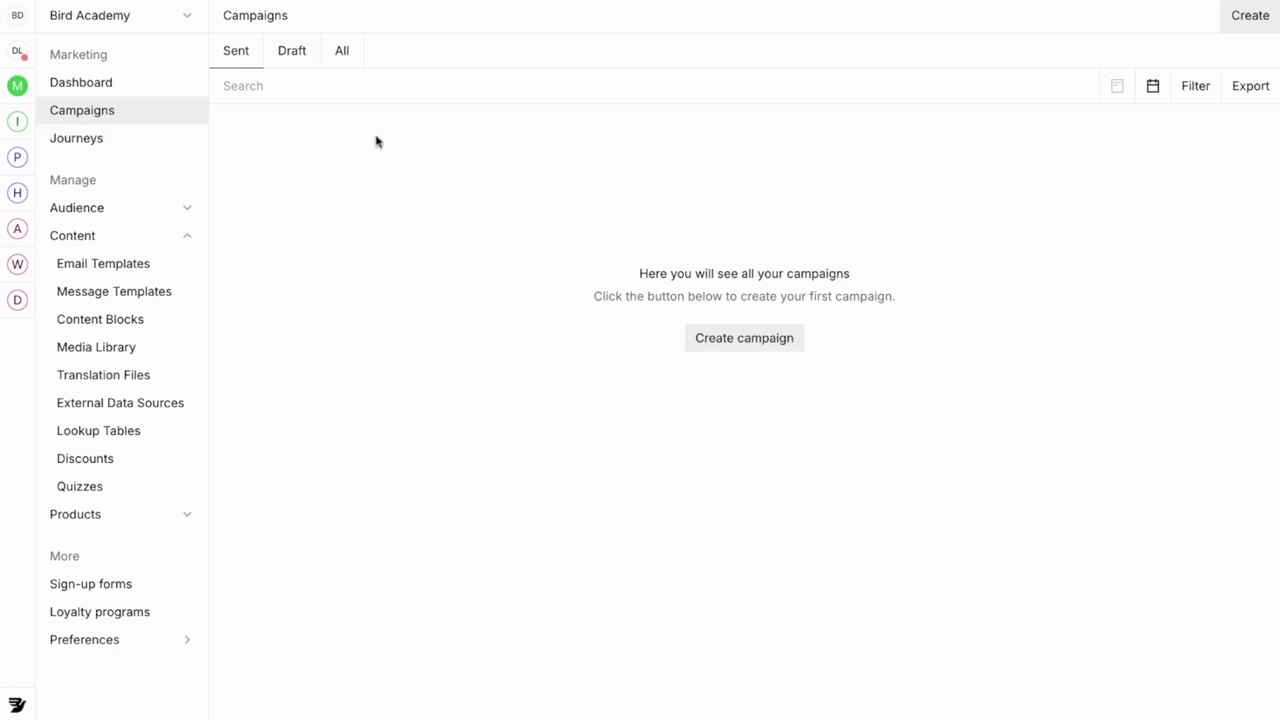
{"action": "left_click", "coordinate": [1247, 17]}
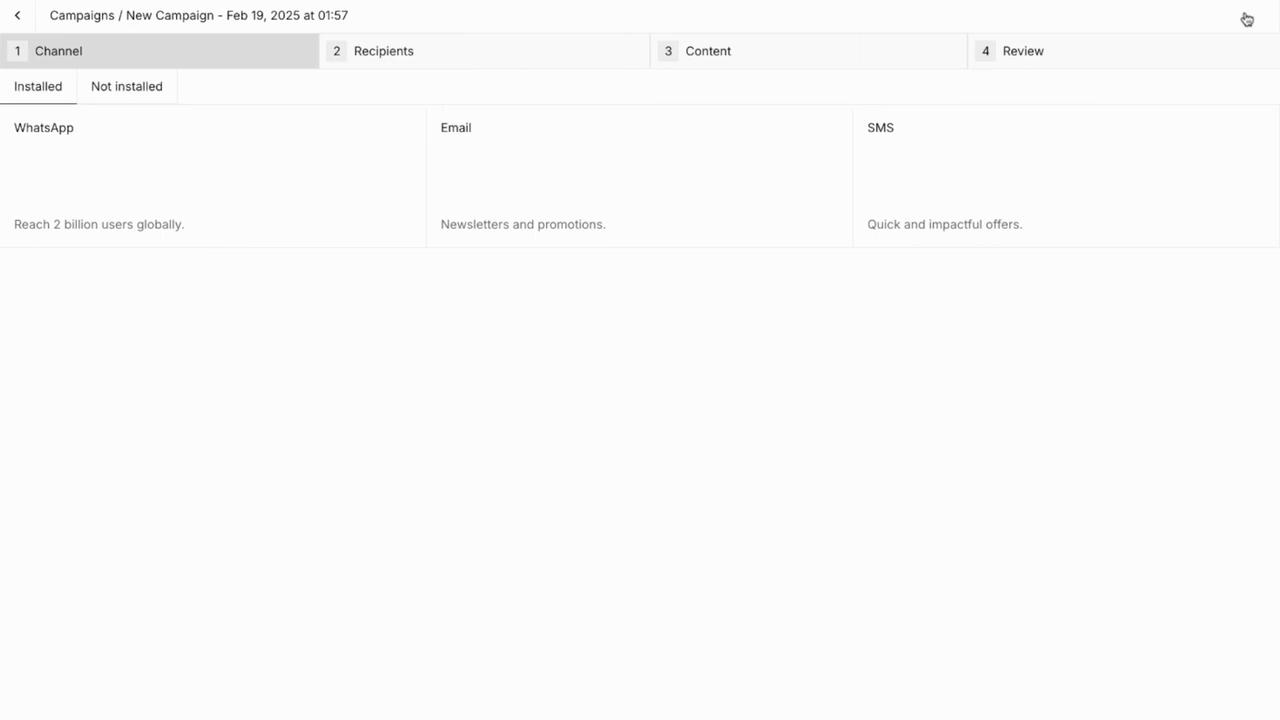
{"action": "left_click", "coordinate": [387, 174]}
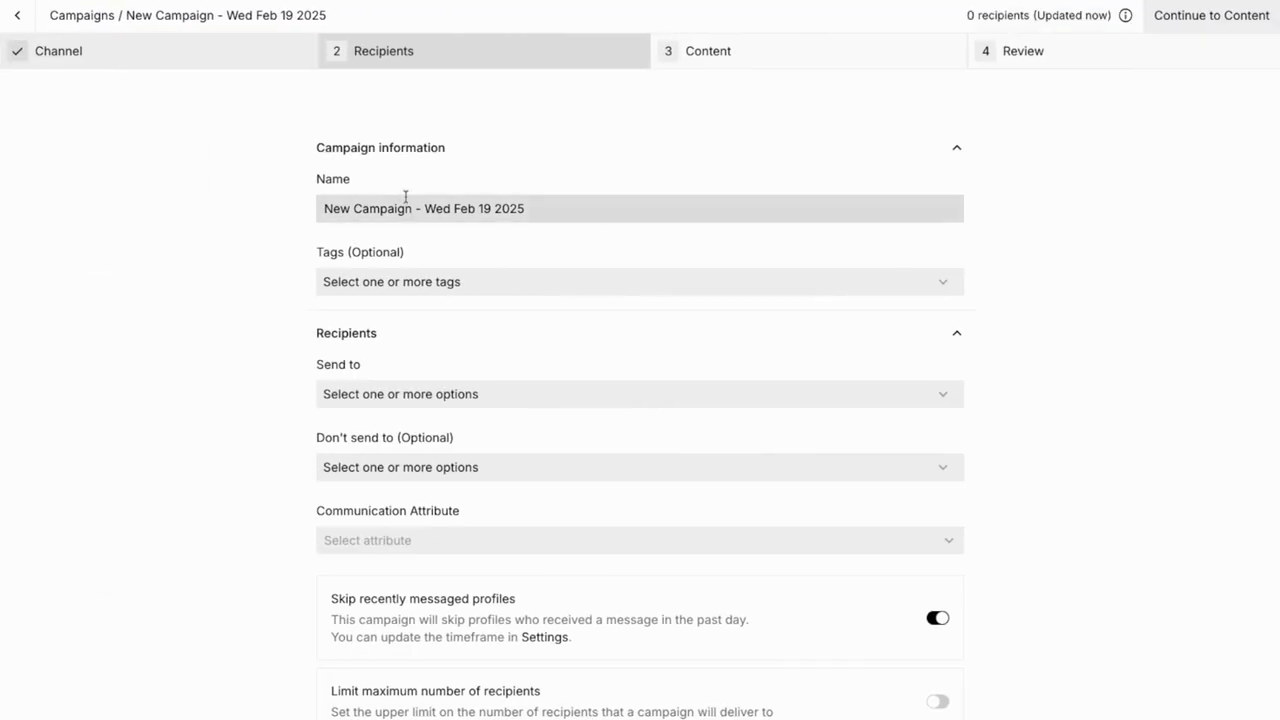
{"action": "left_click", "coordinate": [406, 198]}
{"action": "key", "text": "ctrl+a"}
{"action": "type", "text": "WhatsApp campaign"}
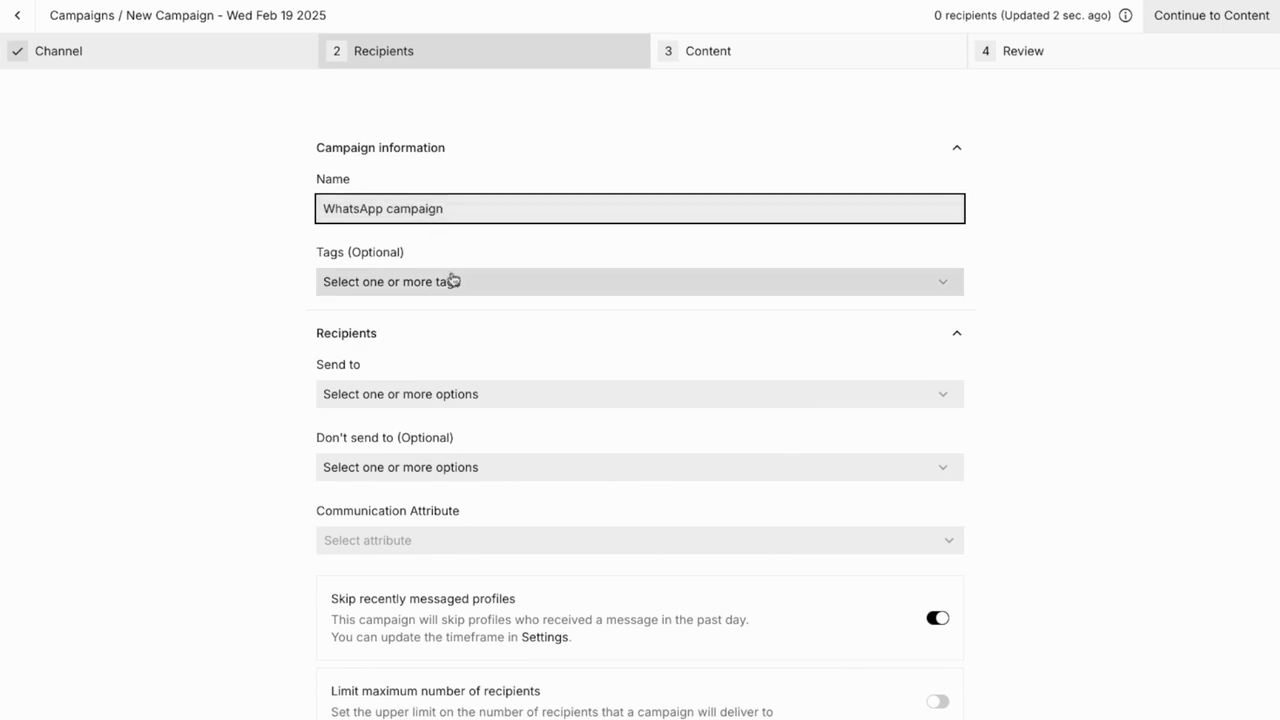
Set the campaign's recipients to "test list" and "VIP customer", and review the remaining recipient options.
{"action": "scroll", "coordinate": [458, 347], "scroll_direction": "down", "scroll_amount": 1}
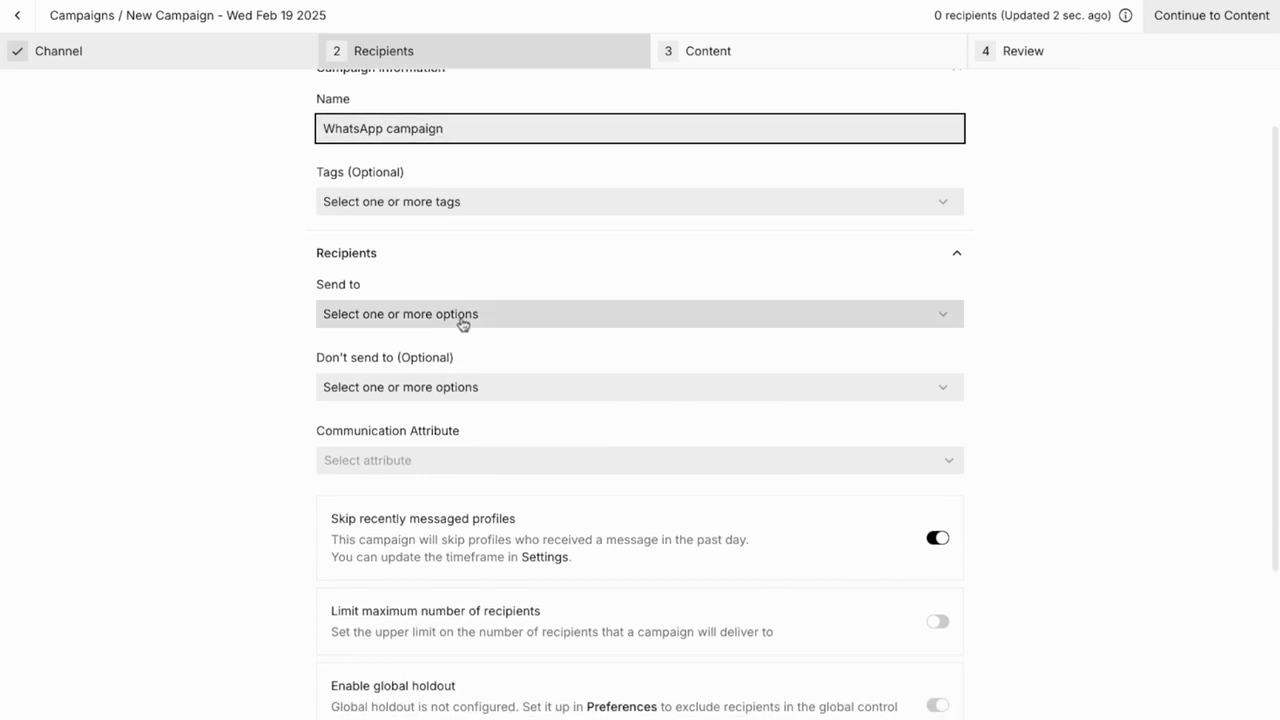
{"action": "left_click", "coordinate": [463, 317]}
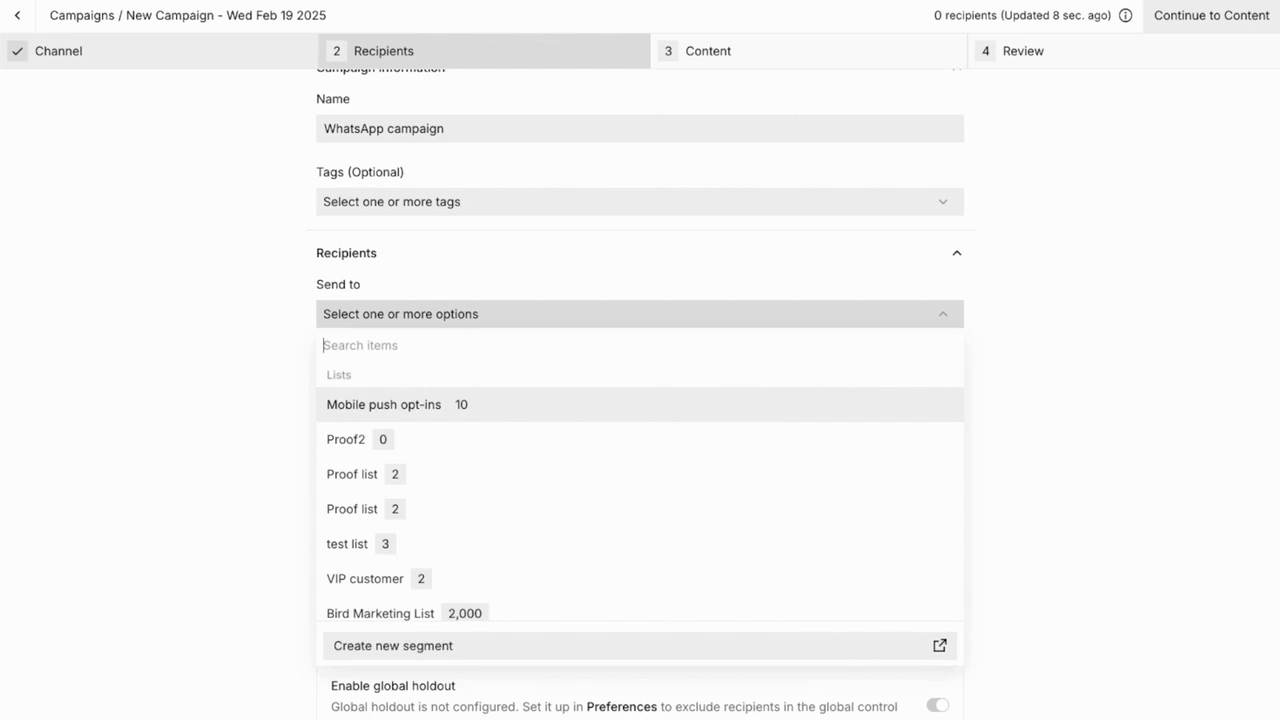
{"action": "left_click", "coordinate": [480, 543]}
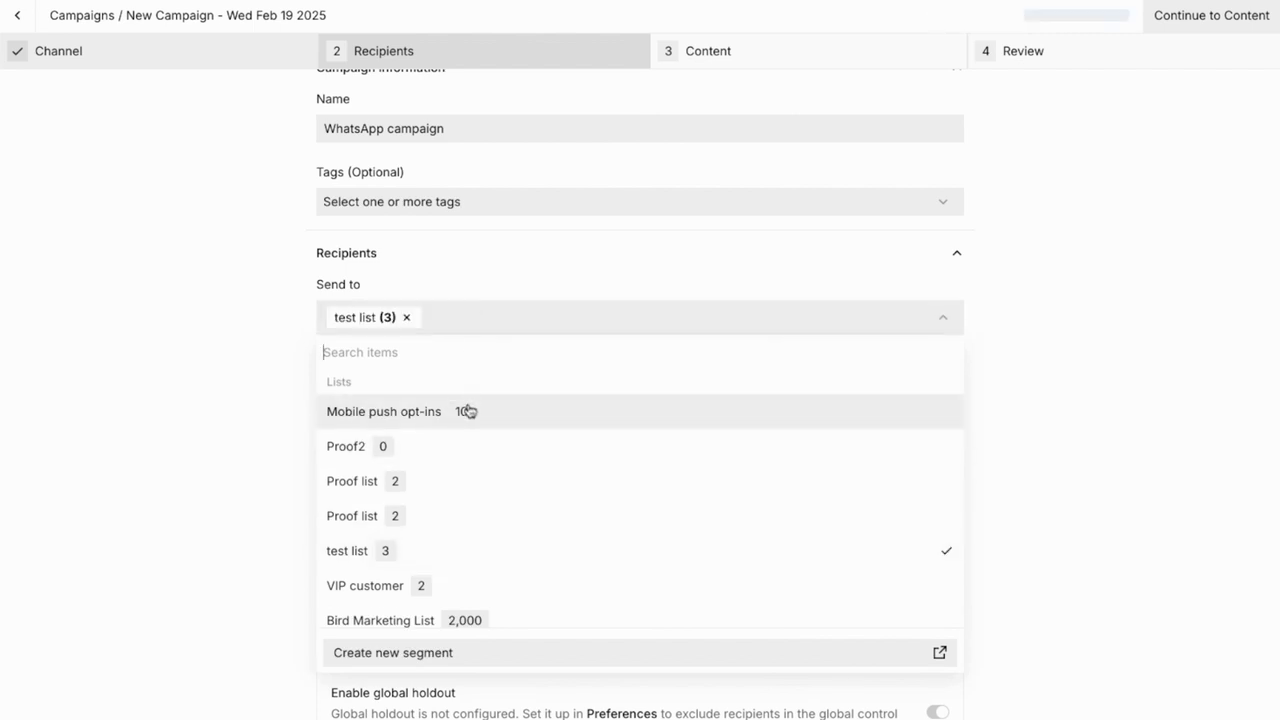
{"action": "left_click", "coordinate": [462, 586]}
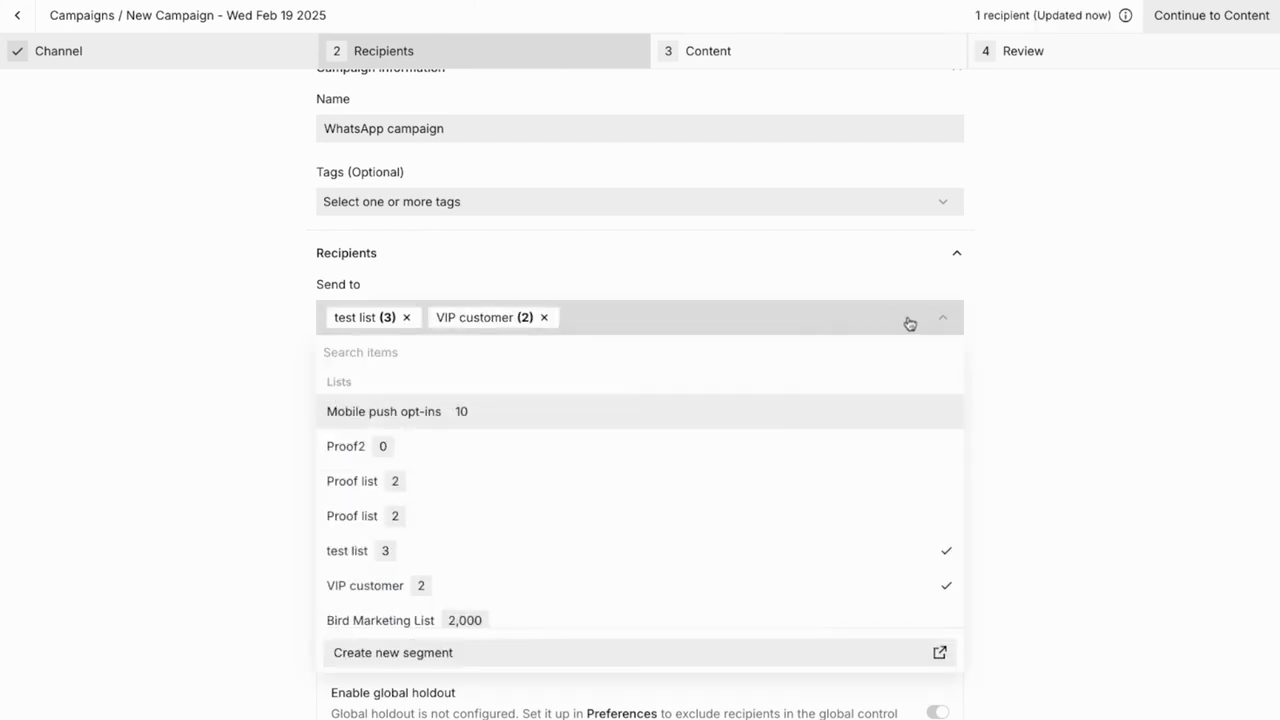
{"action": "scroll", "coordinate": [906, 323], "scroll_direction": "down", "scroll_amount": 1}
{"action": "left_click", "coordinate": [1042, 311]}
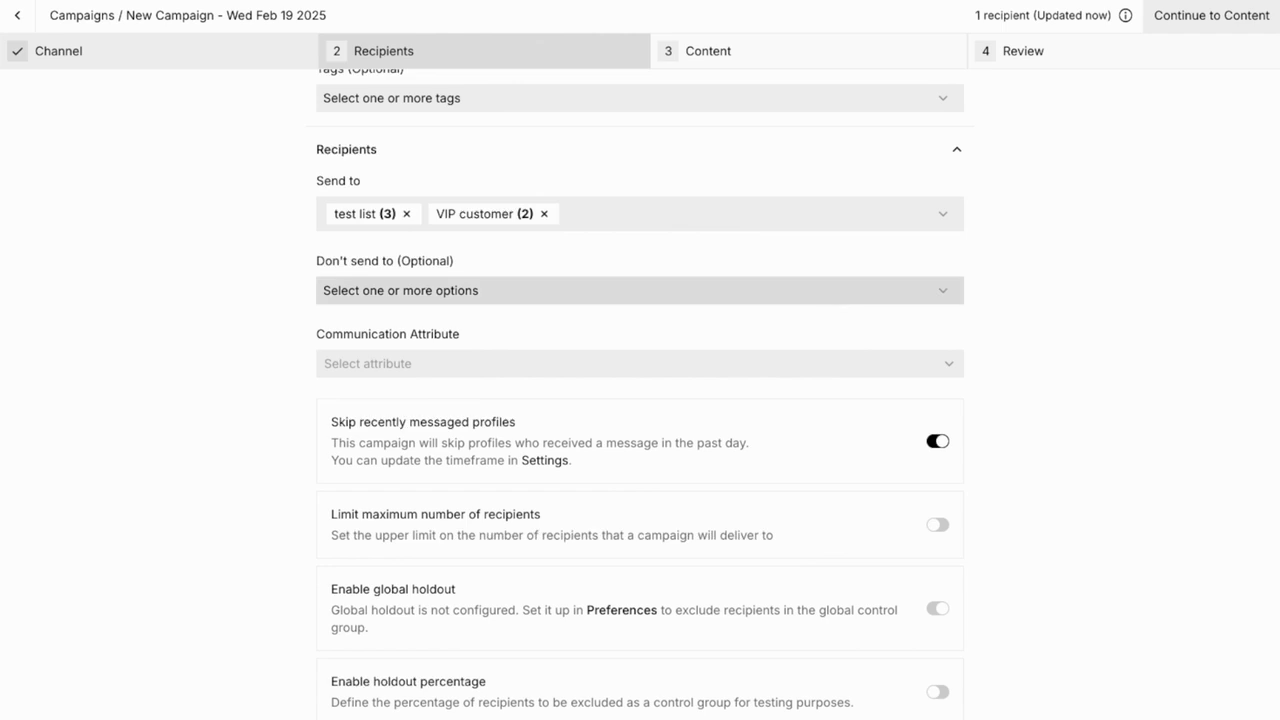
{"action": "scroll", "coordinate": [837, 414], "scroll_direction": "down", "scroll_amount": 1}
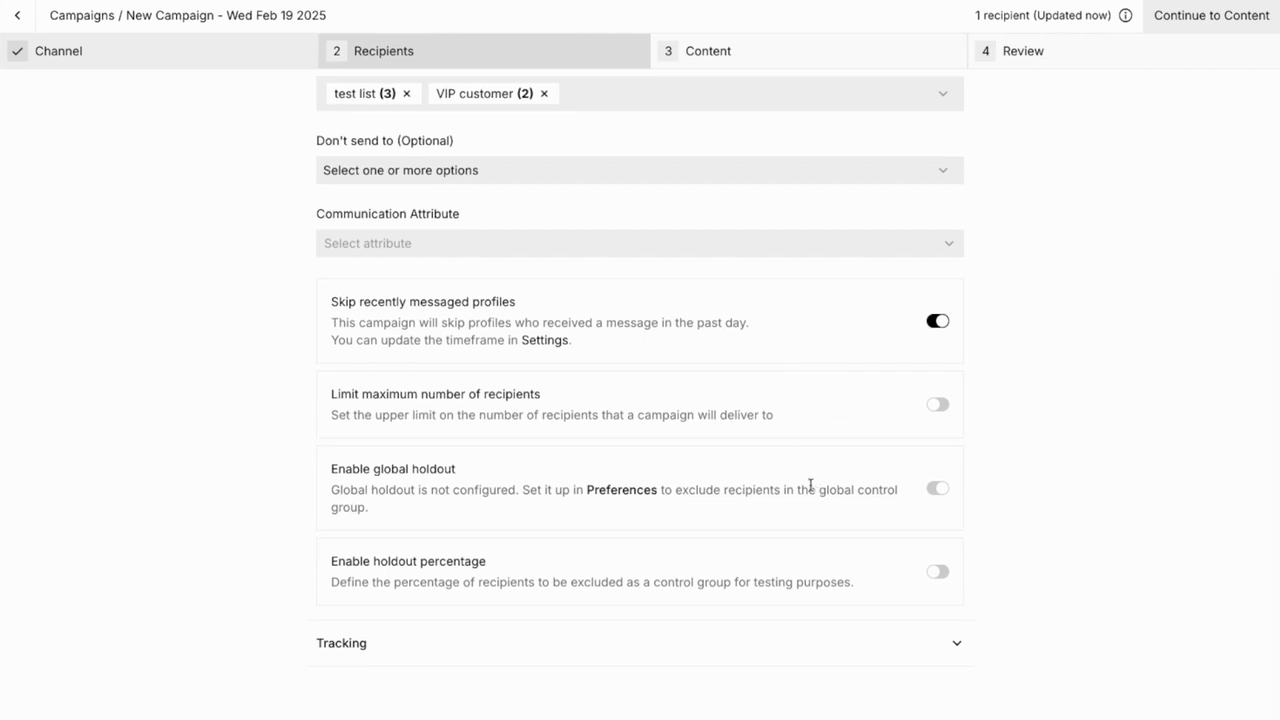
Continue to the campaign's content stage and choose Bird Marketing as the sender.
{"action": "left_click", "coordinate": [1195, 24]}
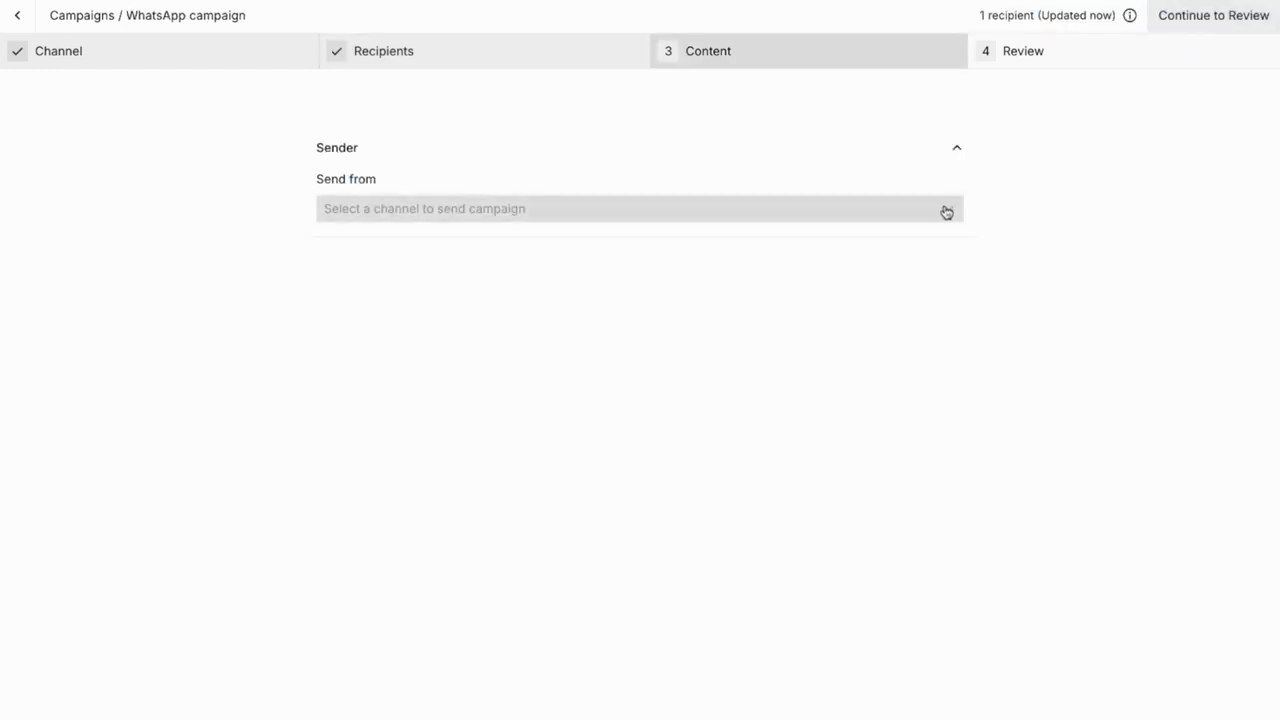
{"action": "left_click", "coordinate": [944, 212]}
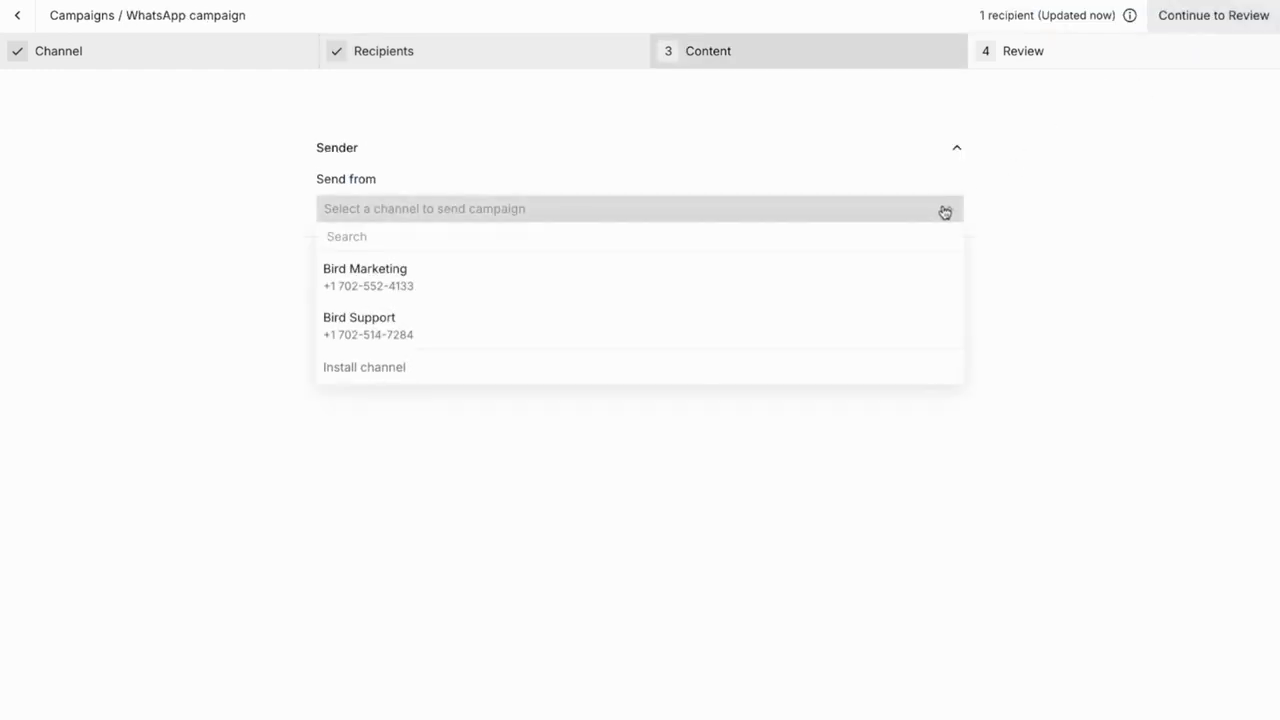
{"action": "left_click", "coordinate": [838, 280]}
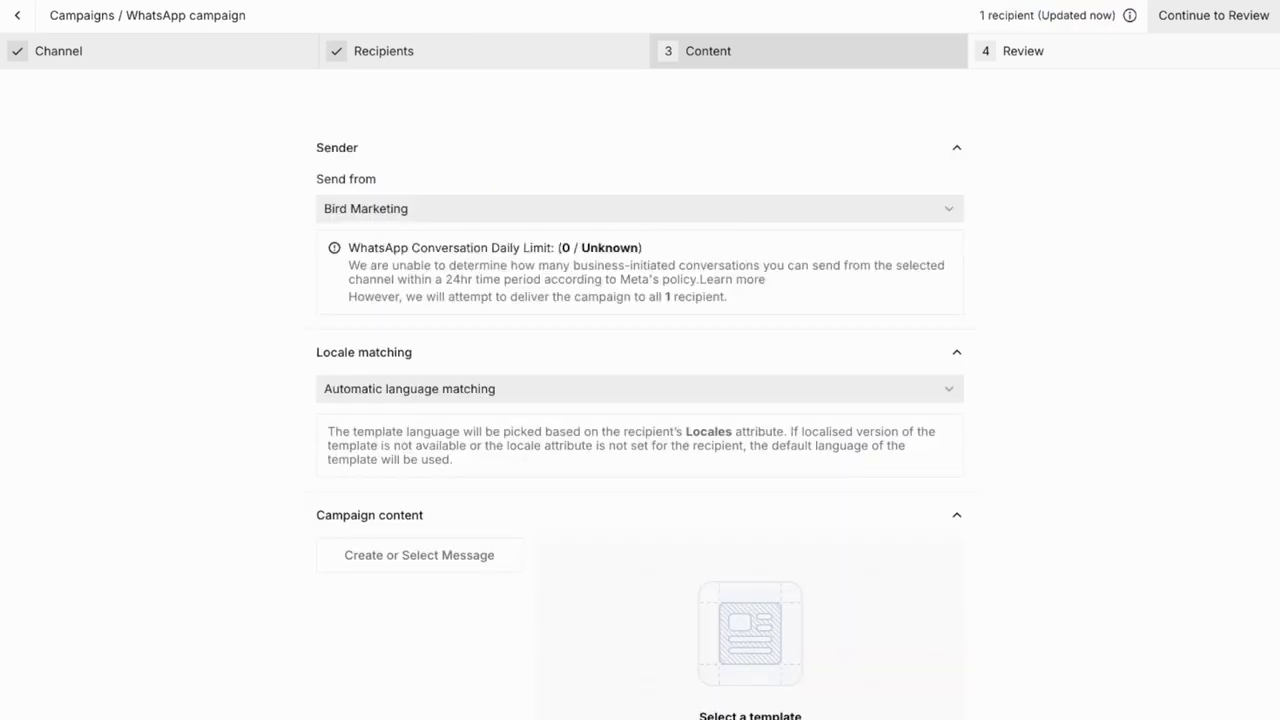
Select the Bird_demo WhatsApp template as the campaign's message content.
{"action": "scroll", "coordinate": [640, 400], "scroll_direction": "down", "scroll_amount": 3}
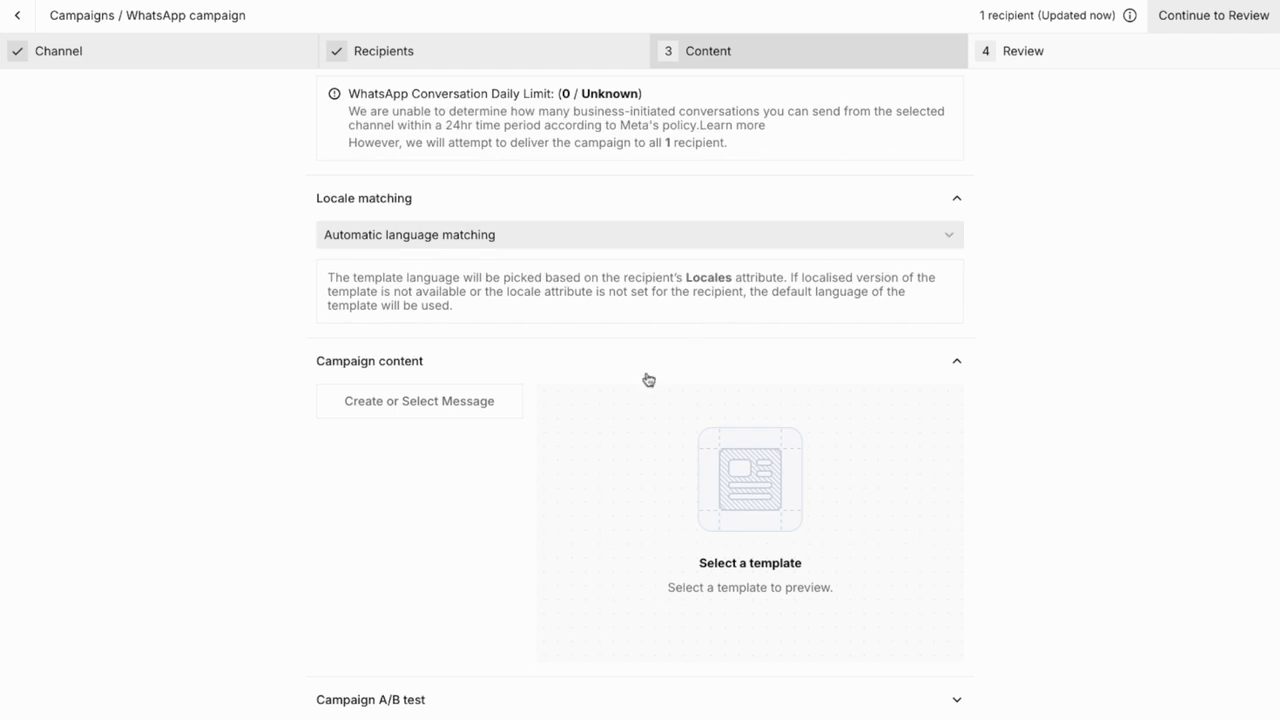
{"action": "left_click", "coordinate": [498, 408]}
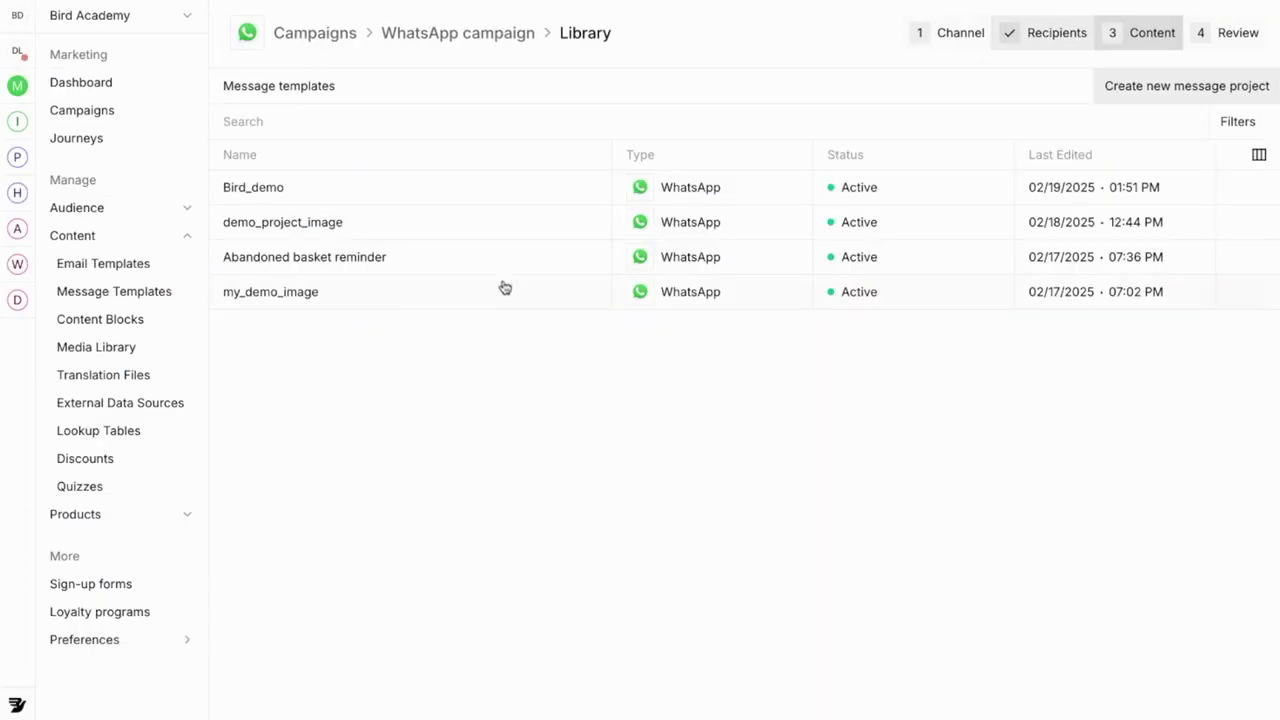
{"action": "left_click", "coordinate": [497, 198]}
{"action": "scroll", "coordinate": [610, 318], "scroll_direction": "down", "scroll_amount": 2}
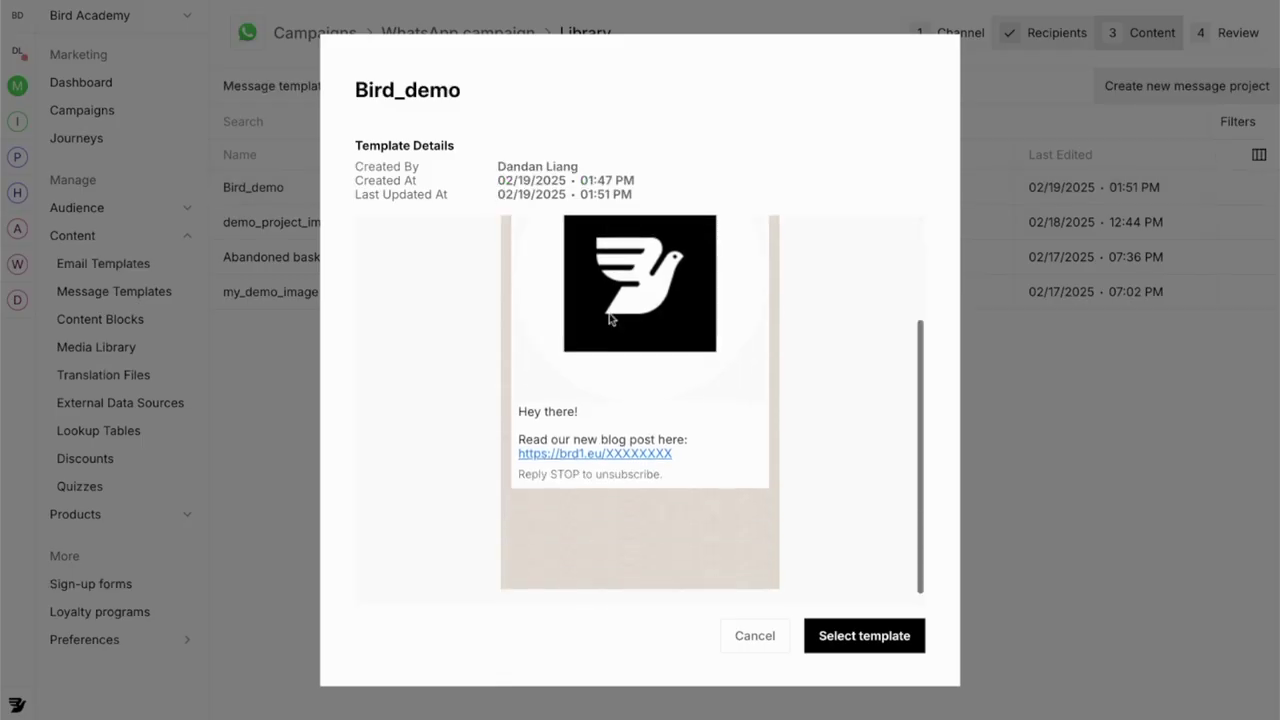
{"action": "left_click", "coordinate": [855, 630]}
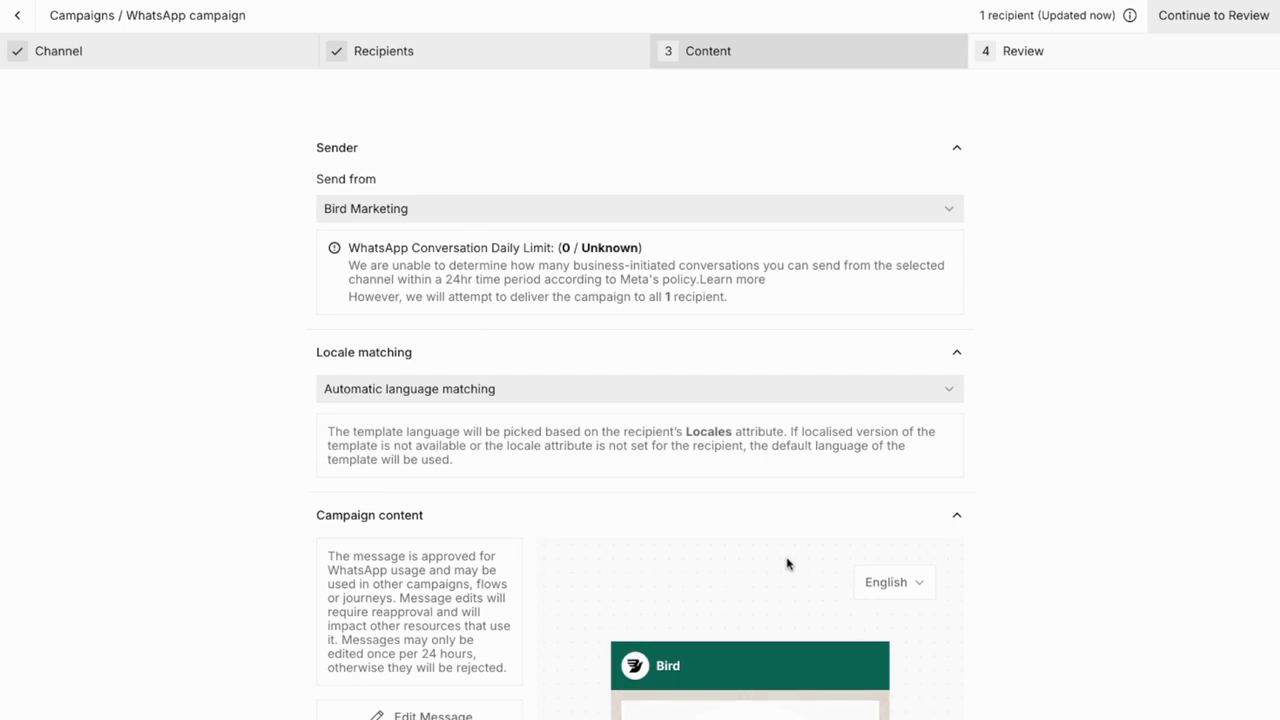
Match the template variable first_name with the First name contact attribute and set its default value to "there".
{"action": "scroll", "coordinate": [1053, 483], "scroll_direction": "down", "scroll_amount": 2}
{"action": "scroll", "coordinate": [1053, 483], "scroll_direction": "down", "scroll_amount": 2}
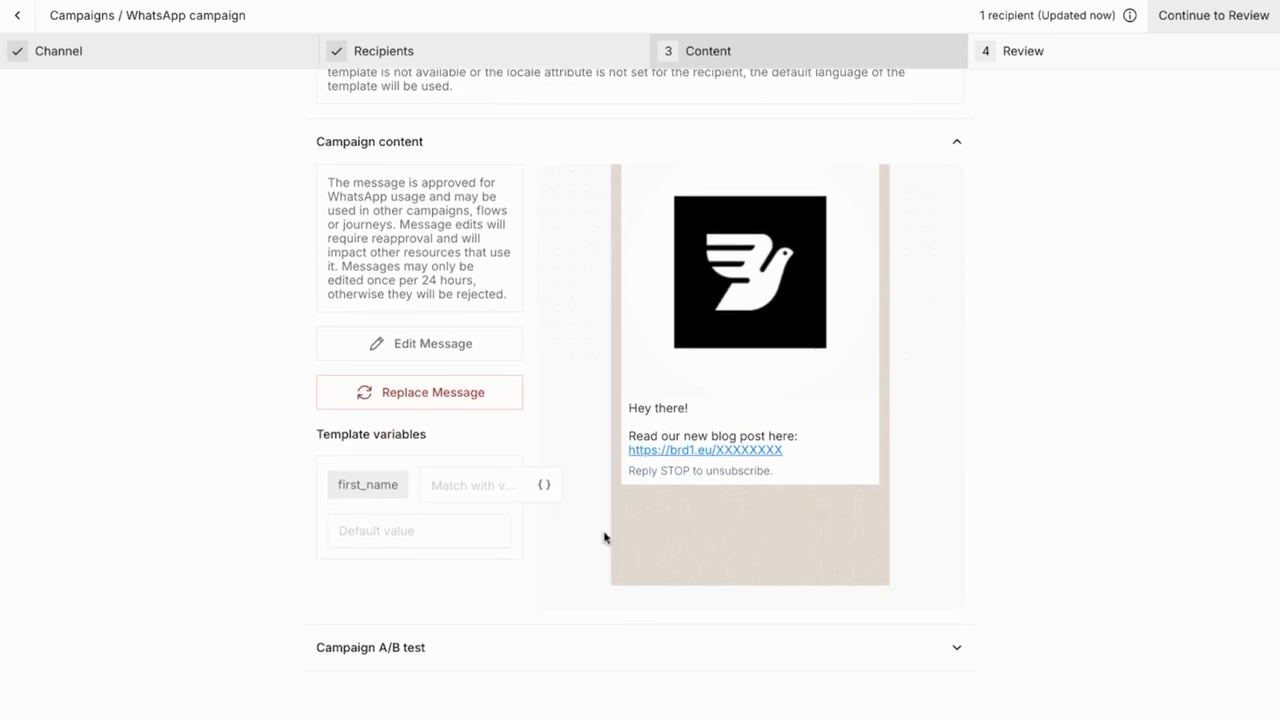
{"action": "left_click", "coordinate": [482, 494]}
{"action": "left_click", "coordinate": [482, 534]}
{"action": "type", "text": "f"}
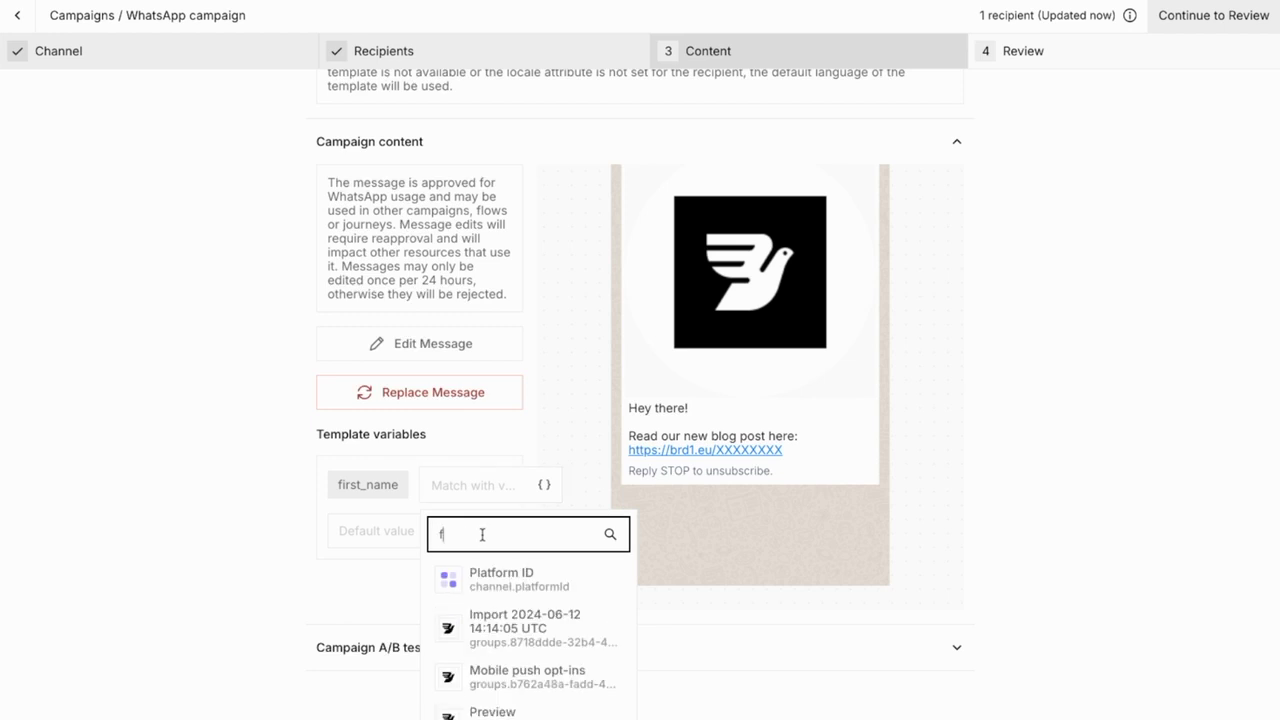
{"action": "type", "text": "irs"}
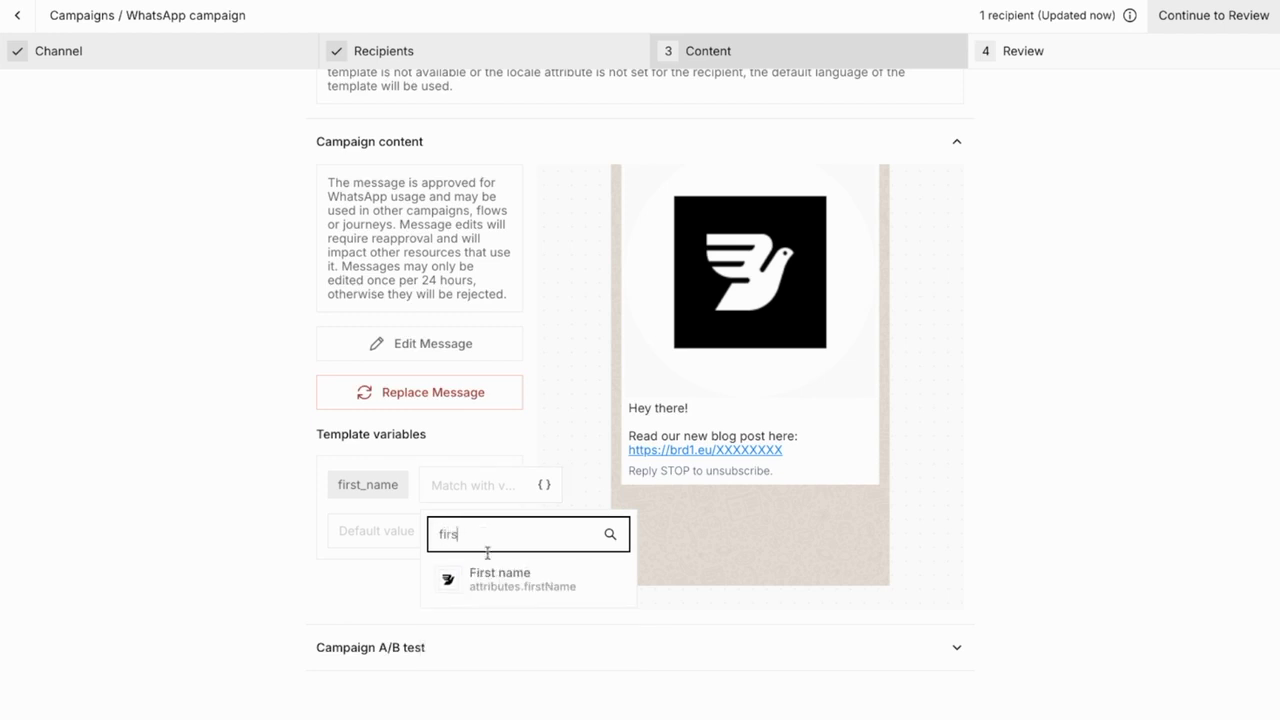
{"action": "left_click", "coordinate": [494, 576]}
{"action": "left_click", "coordinate": [443, 529]}
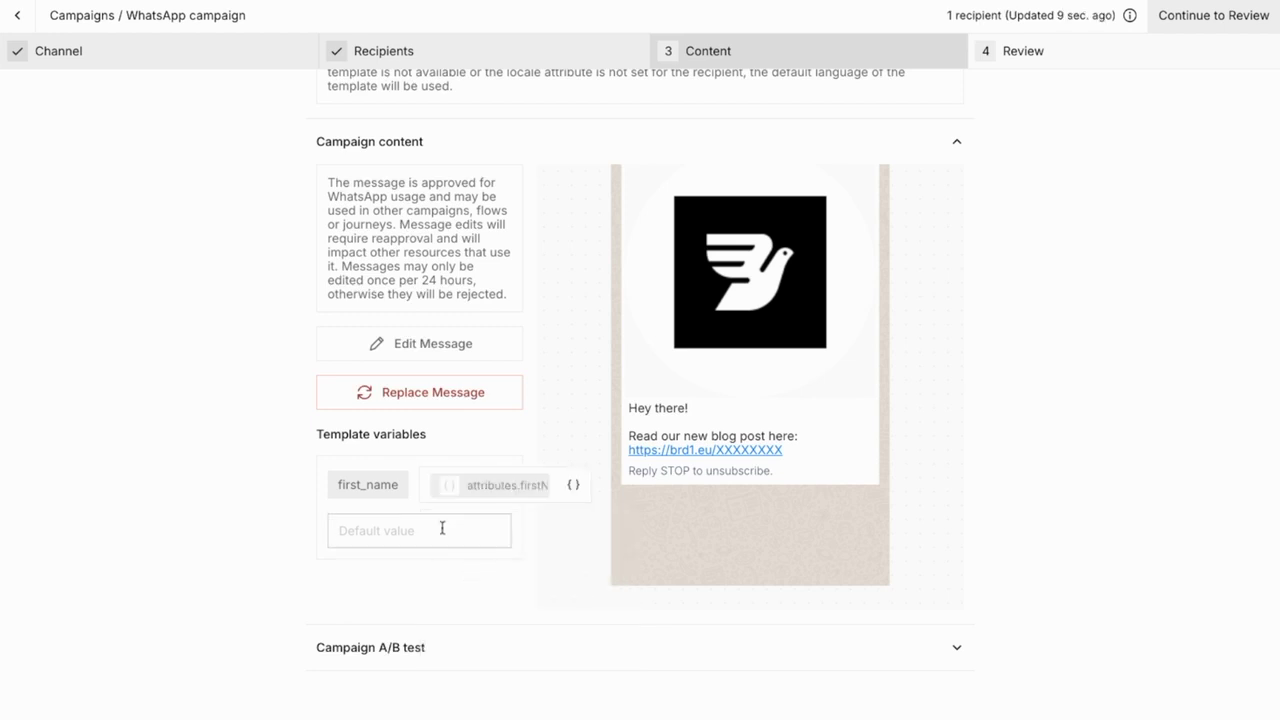
{"action": "type", "text": "there"}
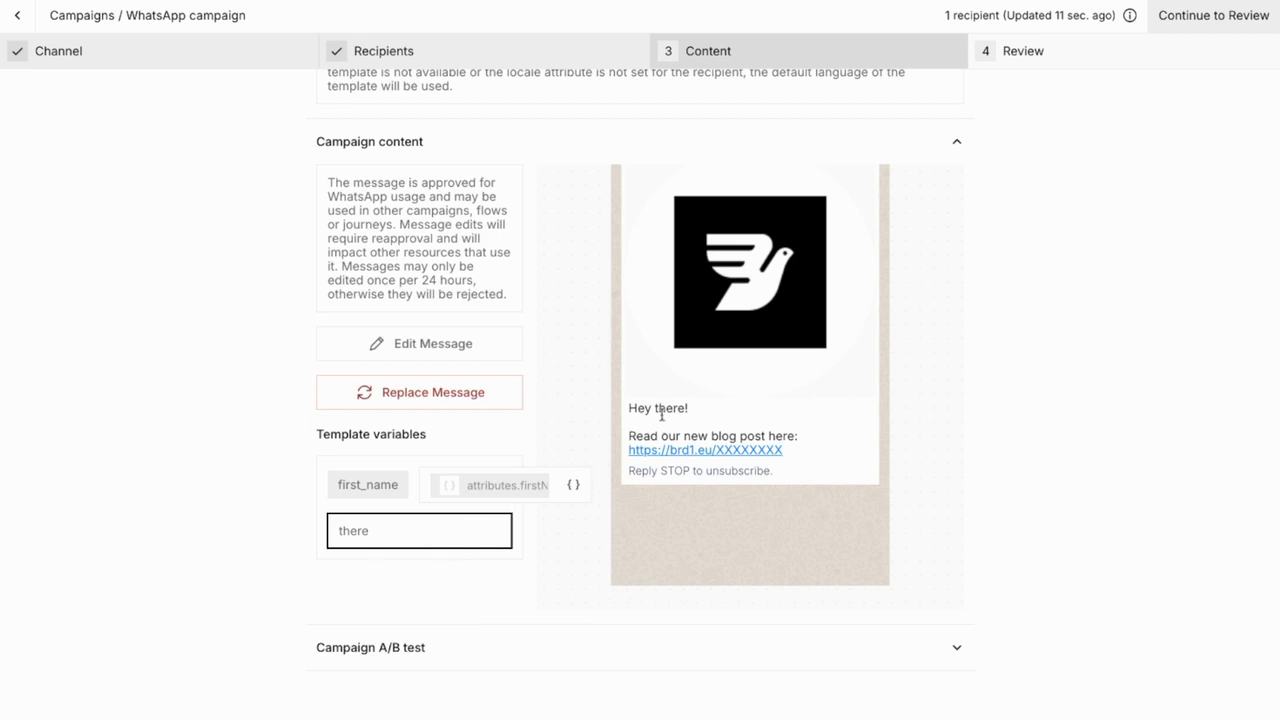
{"action": "scroll", "coordinate": [557, 586], "scroll_direction": "down", "scroll_amount": 1}
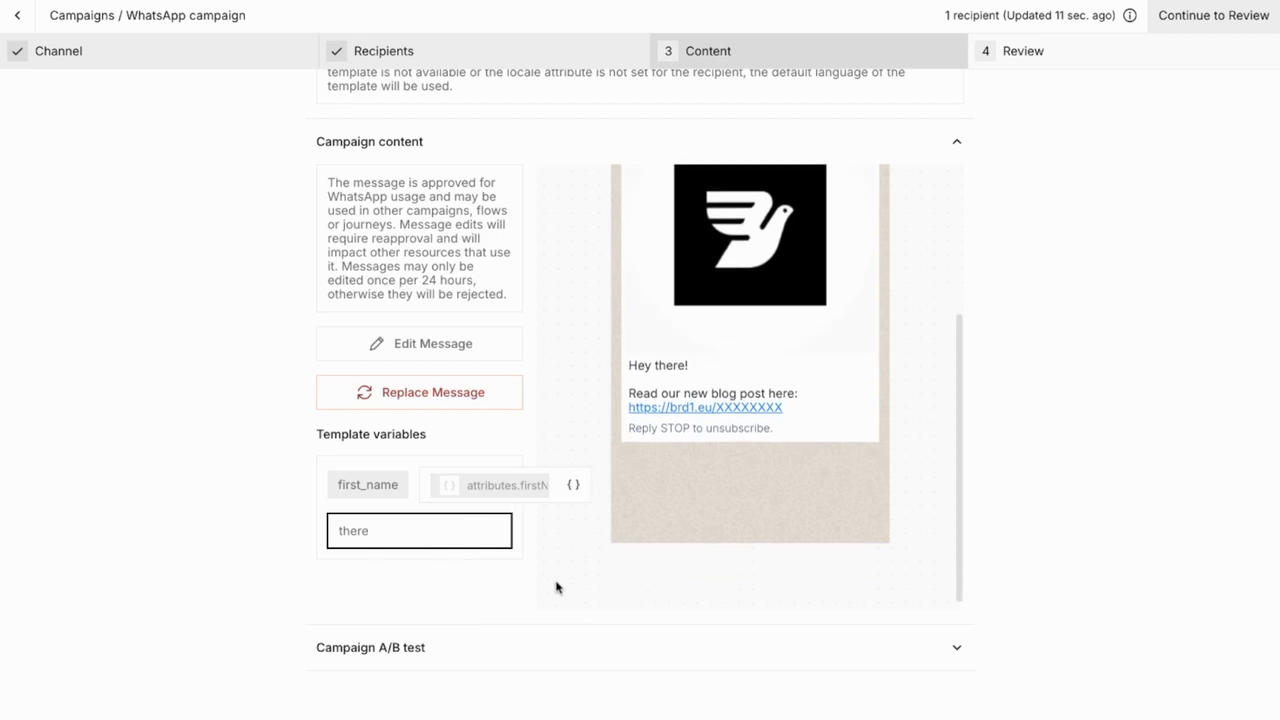
Check the Campaign A/B test option without creating a test.
{"action": "left_click", "coordinate": [960, 652]}
{"action": "scroll", "coordinate": [934, 545], "scroll_direction": "down", "scroll_amount": 3}
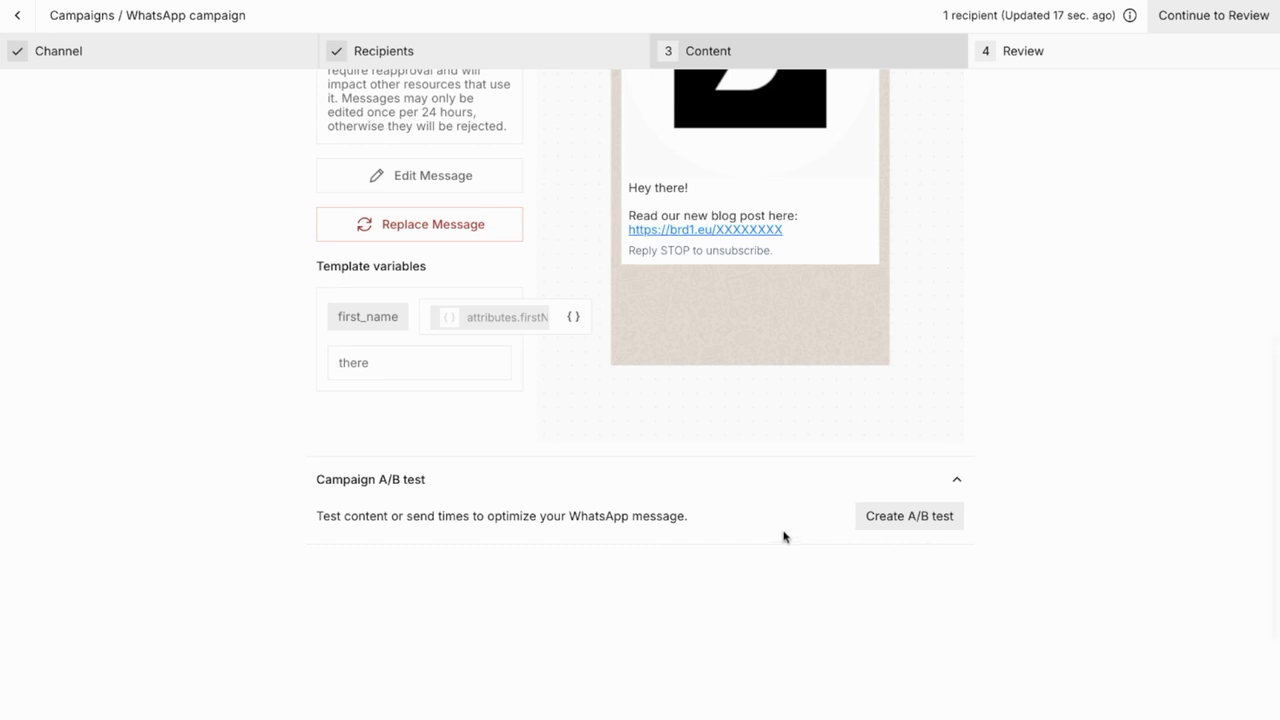
{"action": "left_click", "coordinate": [956, 479]}
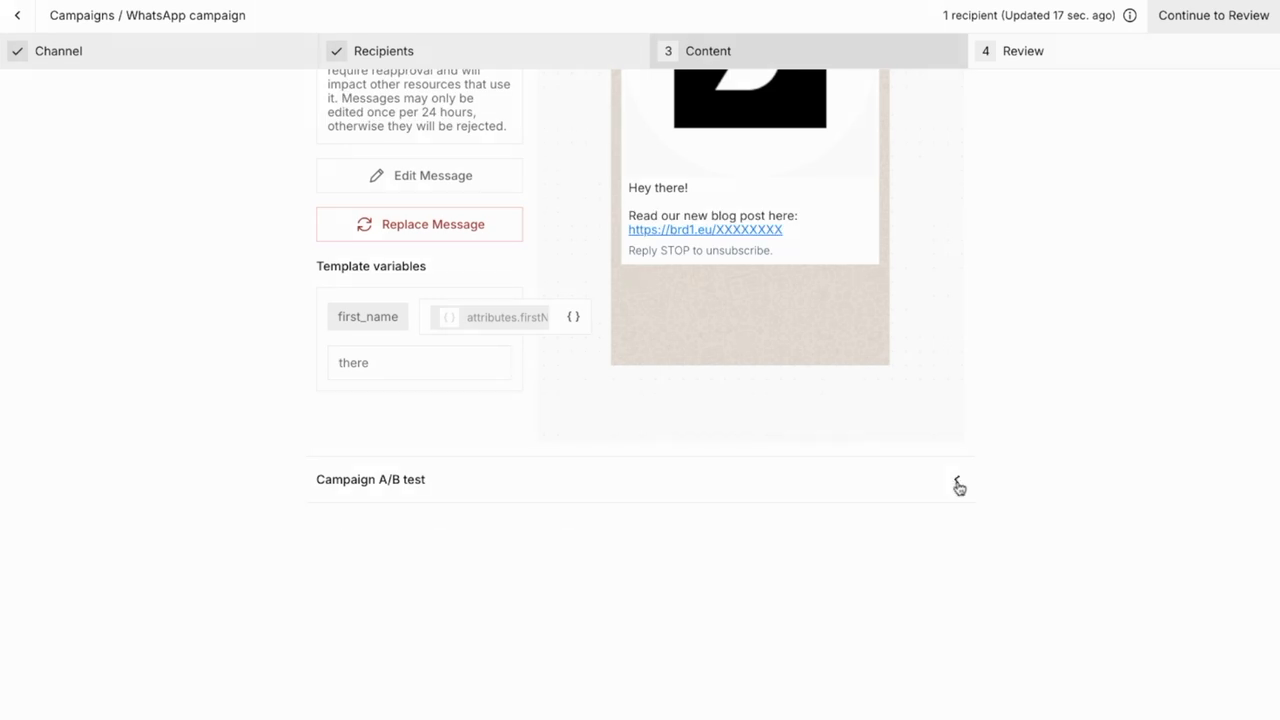
{"action": "scroll", "coordinate": [989, 334], "scroll_direction": "up", "scroll_amount": 2}
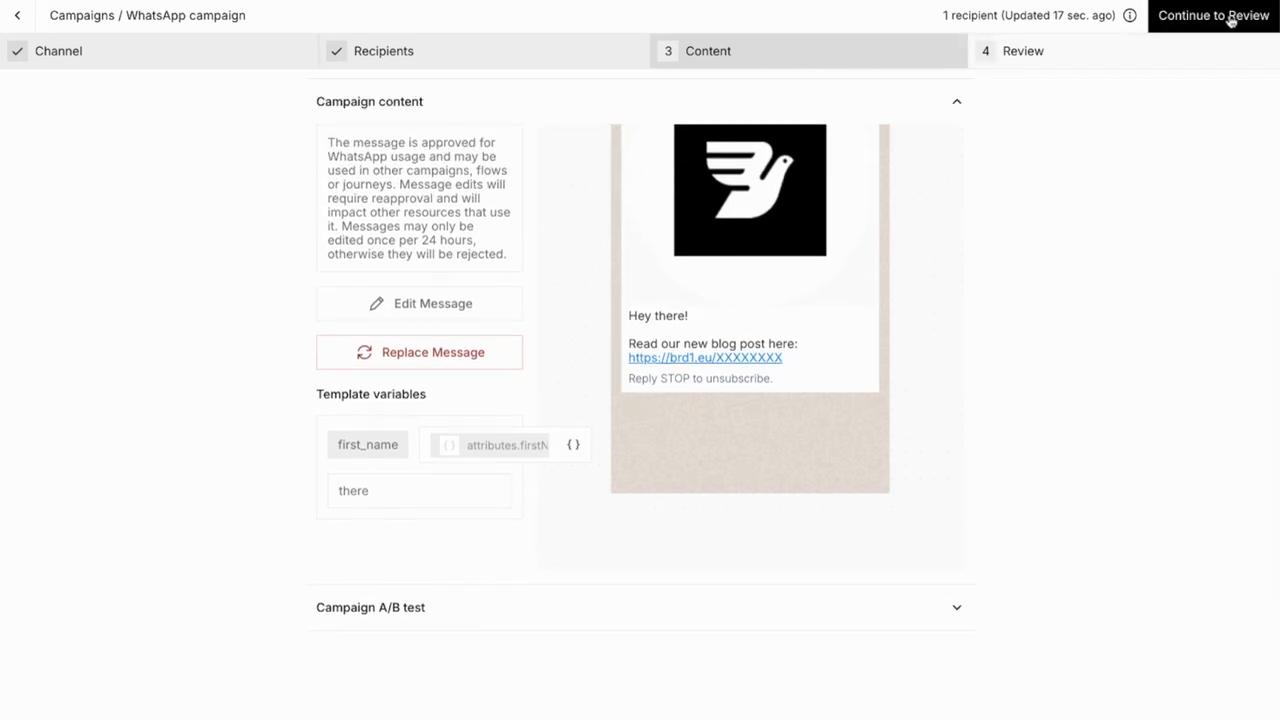
Continue to the review stage and look over the template, recipients, smart sending, tracking, locale matching and message preview.
{"action": "left_click", "coordinate": [1229, 30]}
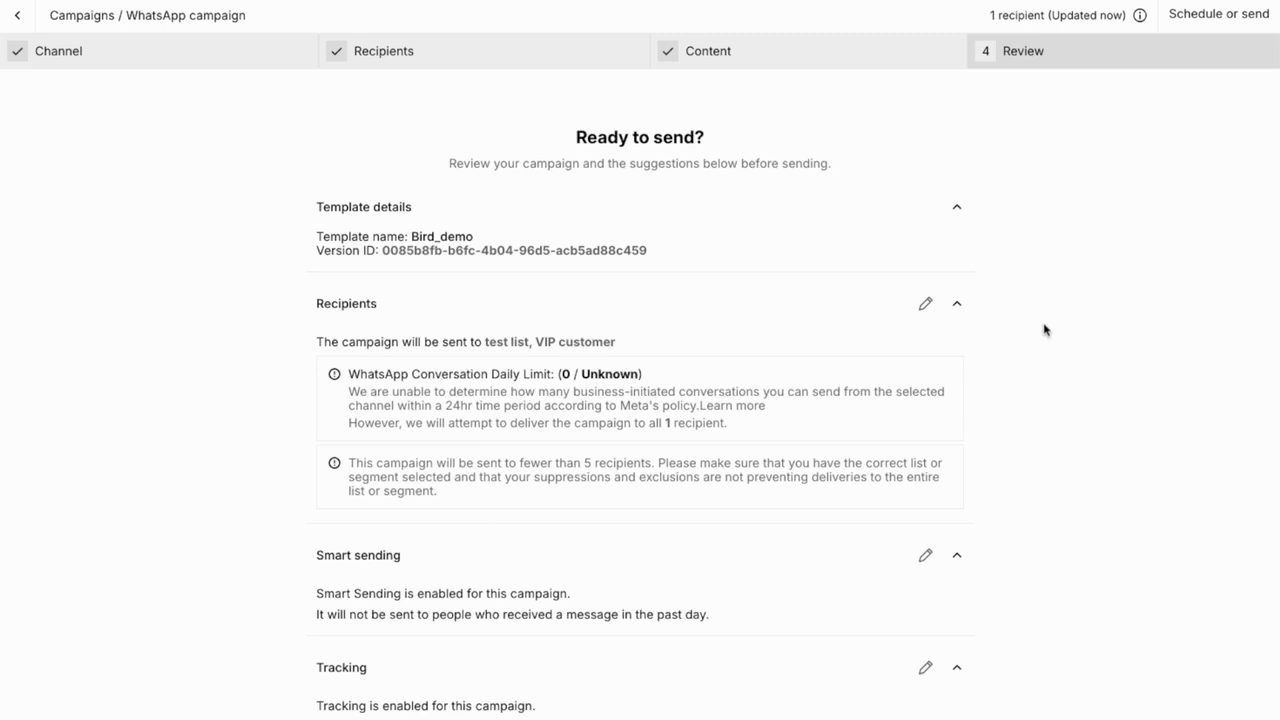
{"action": "scroll", "coordinate": [1045, 330], "scroll_direction": "down", "scroll_amount": 2}
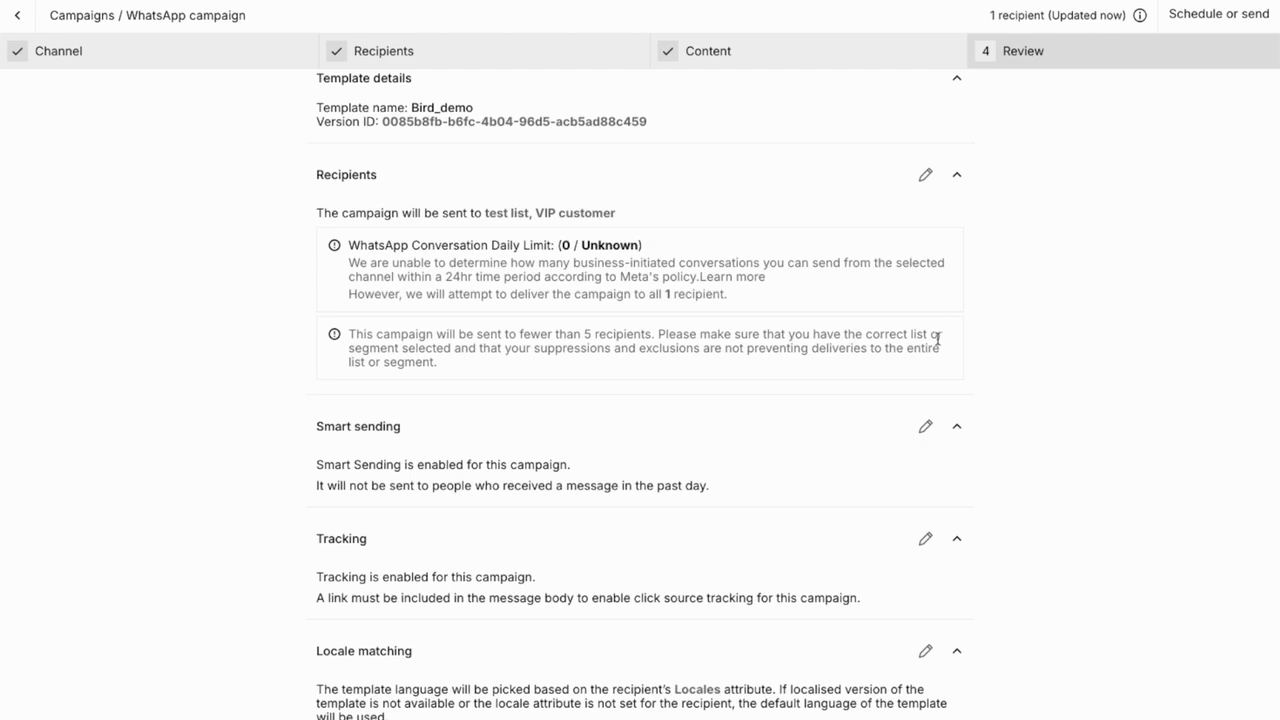
{"action": "scroll", "coordinate": [956, 311], "scroll_direction": "down", "scroll_amount": 3}
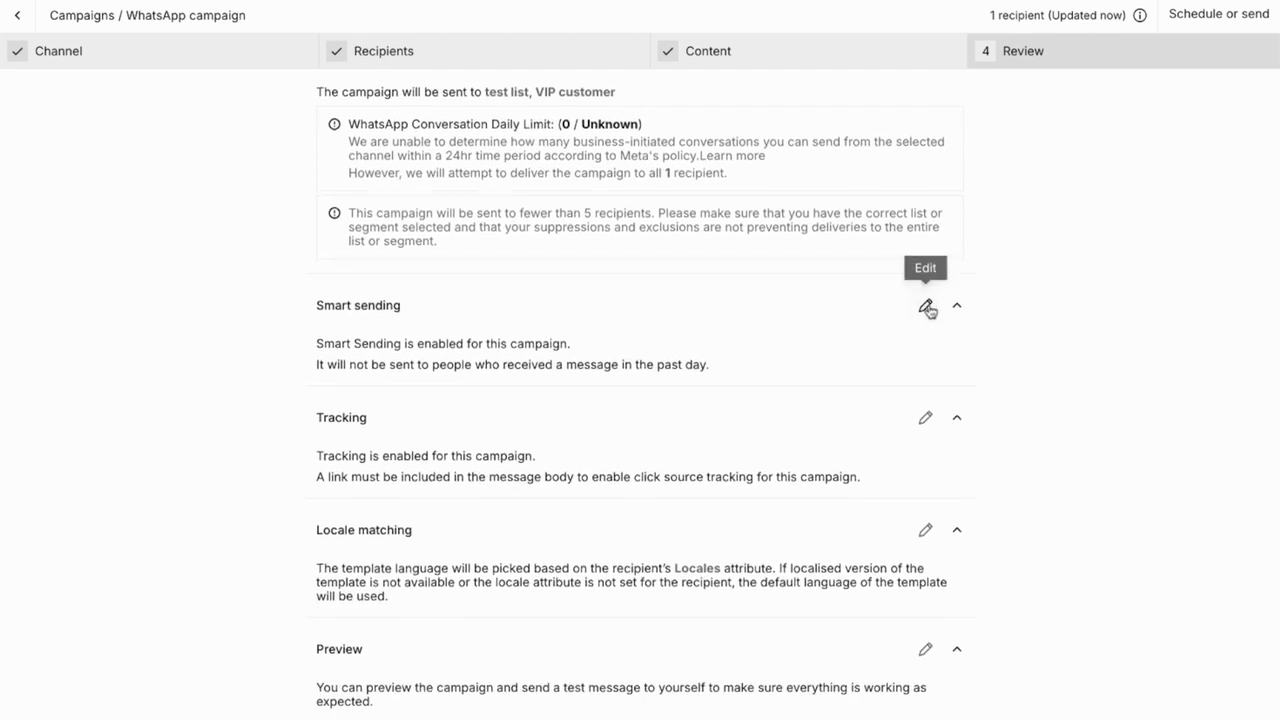
{"action": "scroll", "coordinate": [846, 406], "scroll_direction": "down", "scroll_amount": 4}
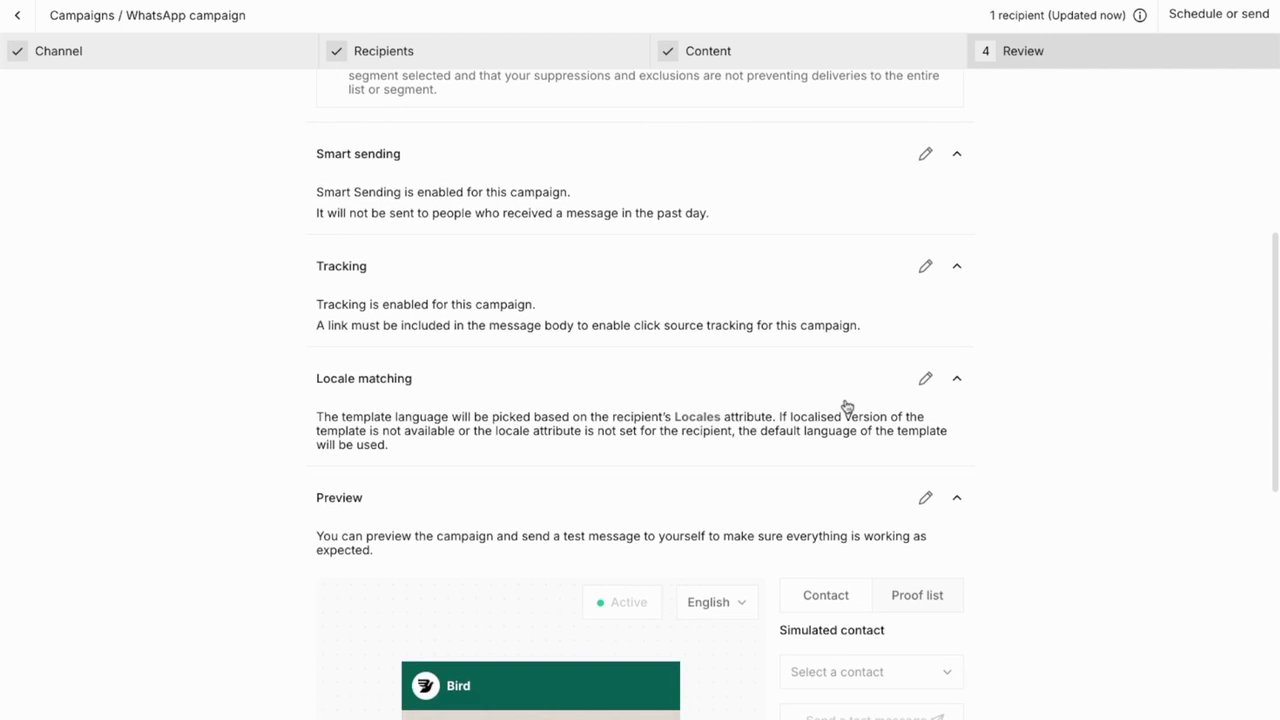
{"action": "scroll", "coordinate": [846, 406], "scroll_direction": "down", "scroll_amount": 3}
{"action": "scroll", "coordinate": [533, 452], "scroll_direction": "down", "scroll_amount": 2}
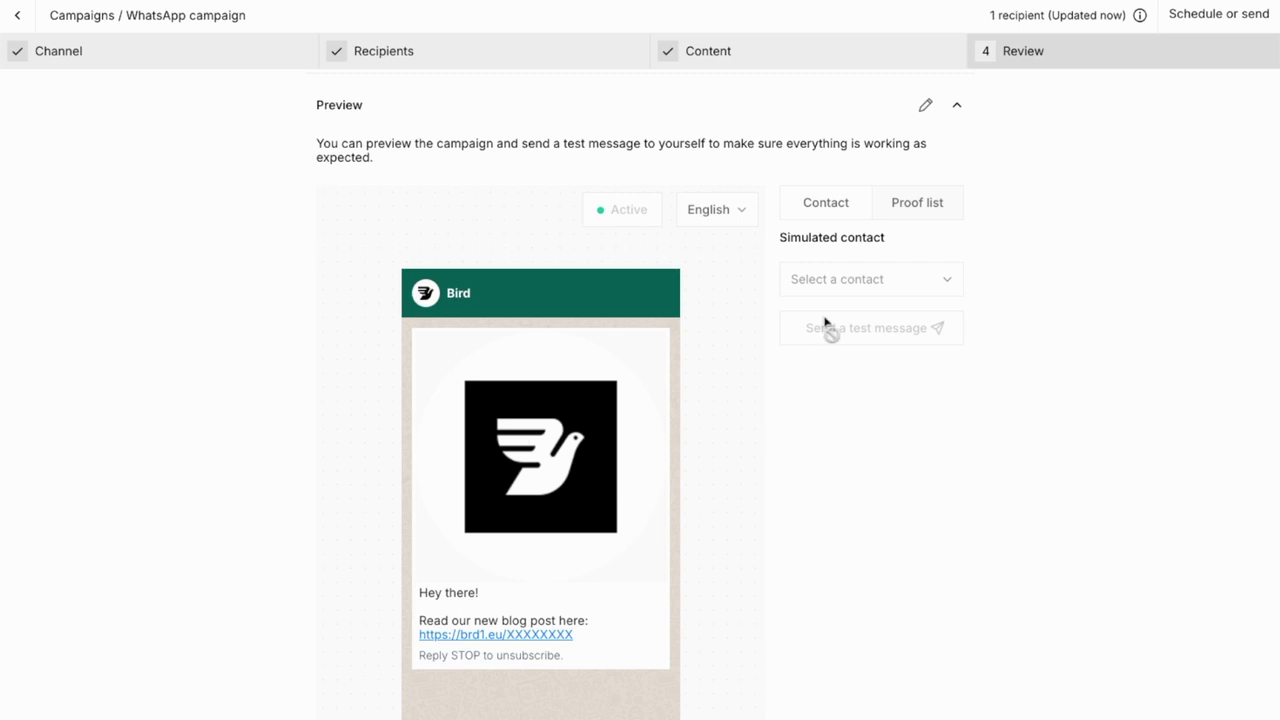
Choose a simulated contact by first name, send a test message to the contact's phone number, and check the personalised preview.
{"action": "left_click", "coordinate": [836, 287]}
{"action": "type", "text": "Yidan"}
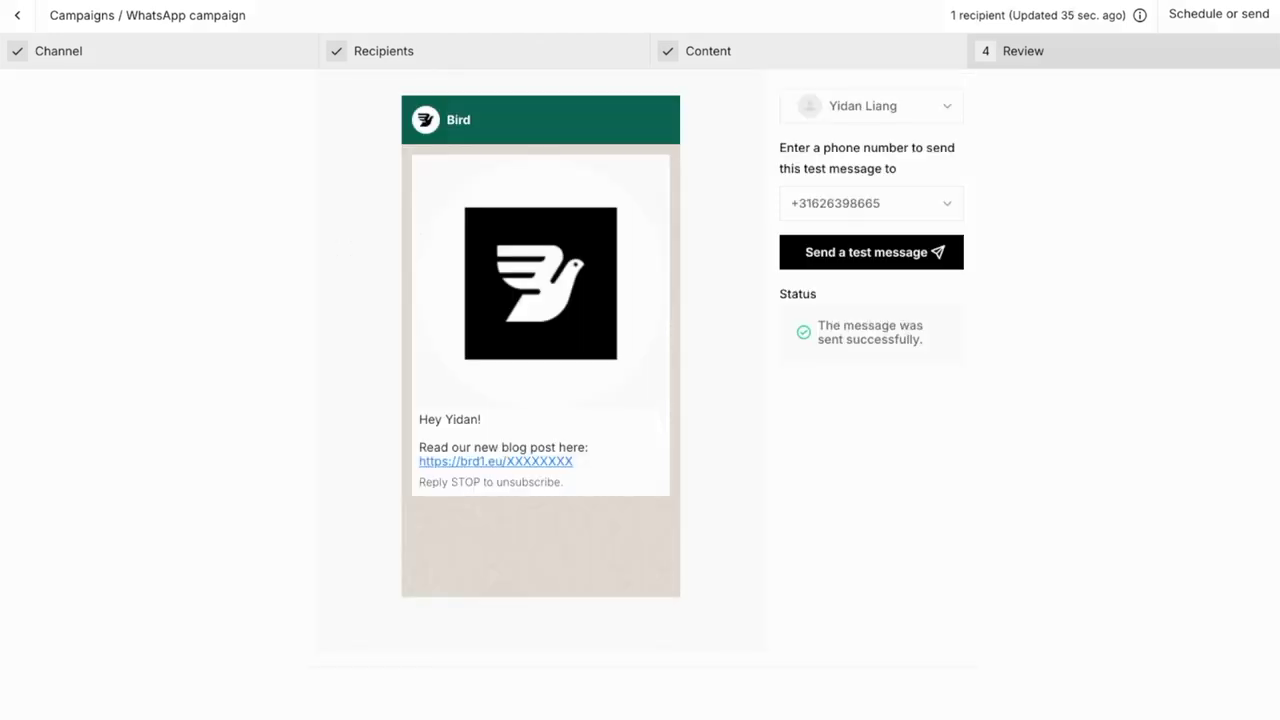
{"action": "scroll", "coordinate": [640, 400], "scroll_direction": "up", "scroll_amount": 2}
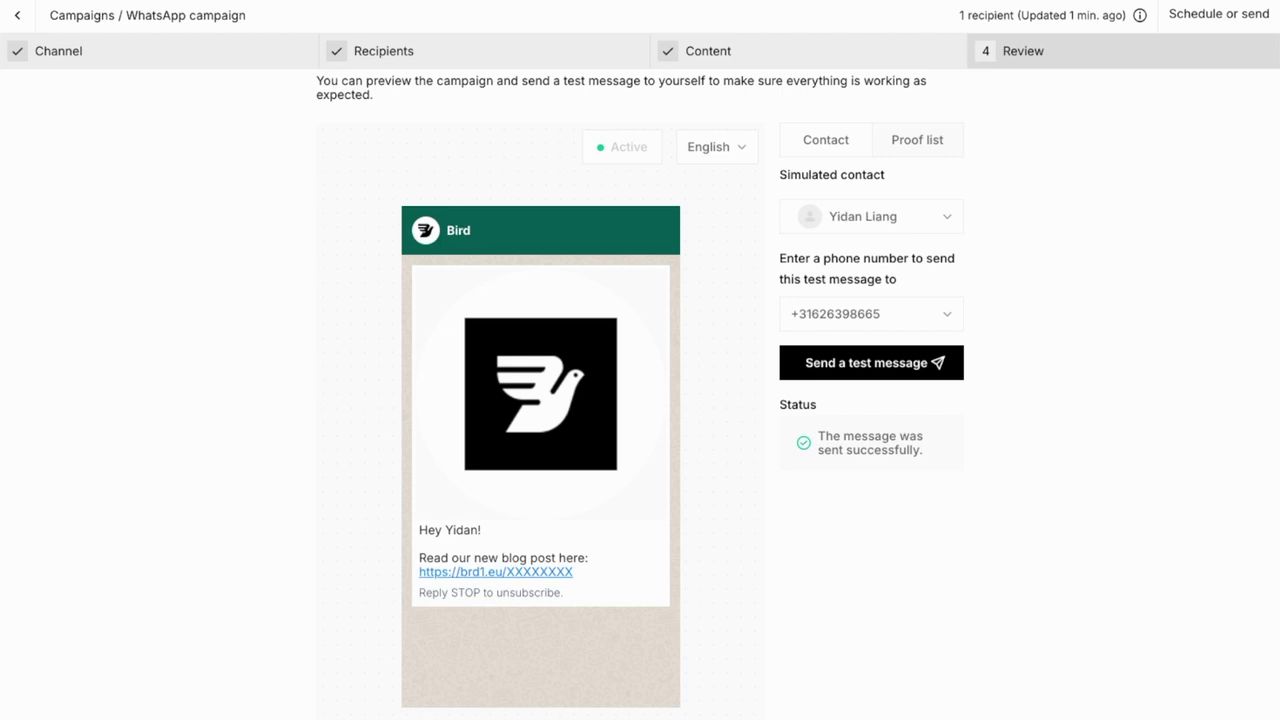
{"action": "scroll", "coordinate": [640, 400], "scroll_direction": "down", "scroll_amount": 2}
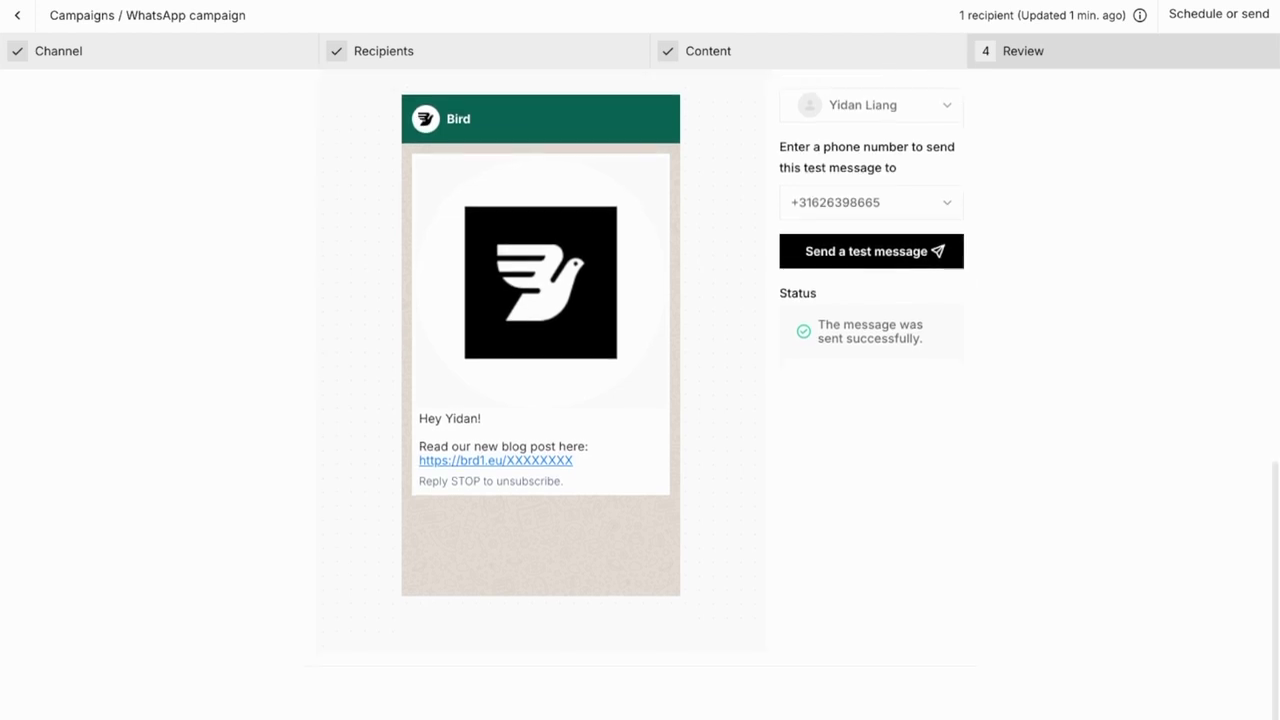
Review the scheduling options and sending types, choose Send now instead, and send the campaign immediately.
{"action": "left_click", "coordinate": [1205, 20]}
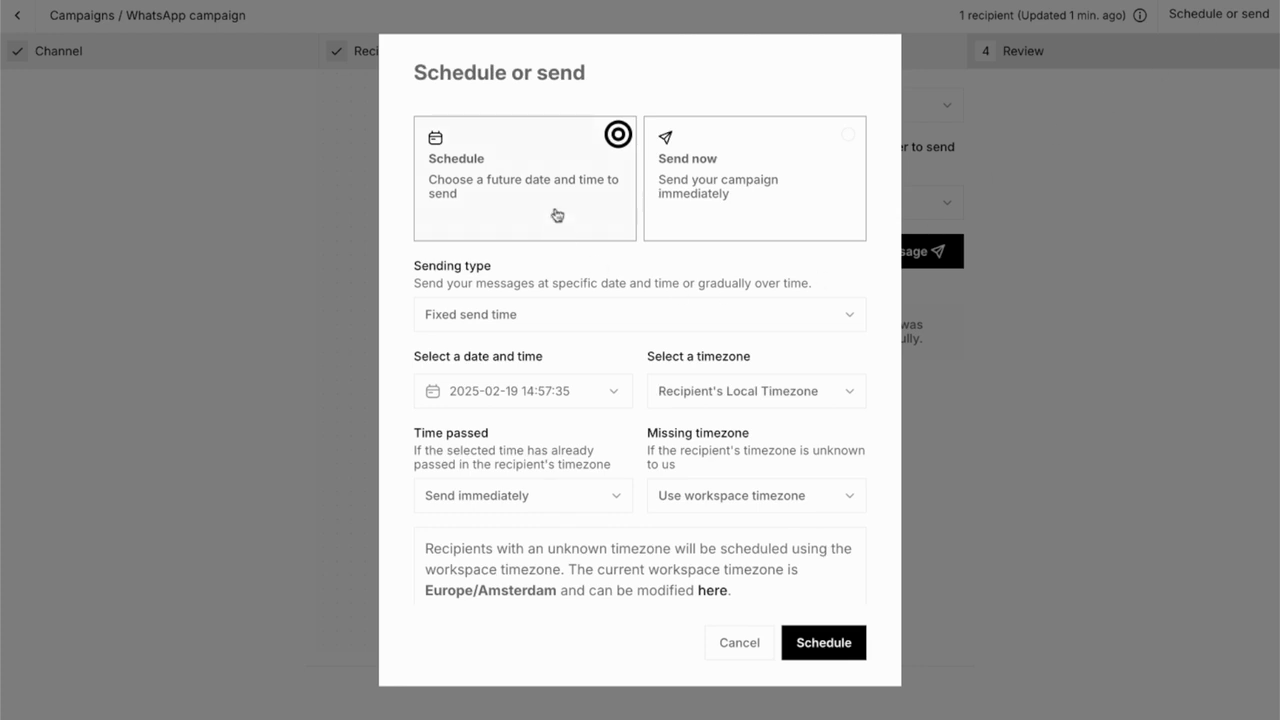
{"action": "left_click", "coordinate": [550, 318]}
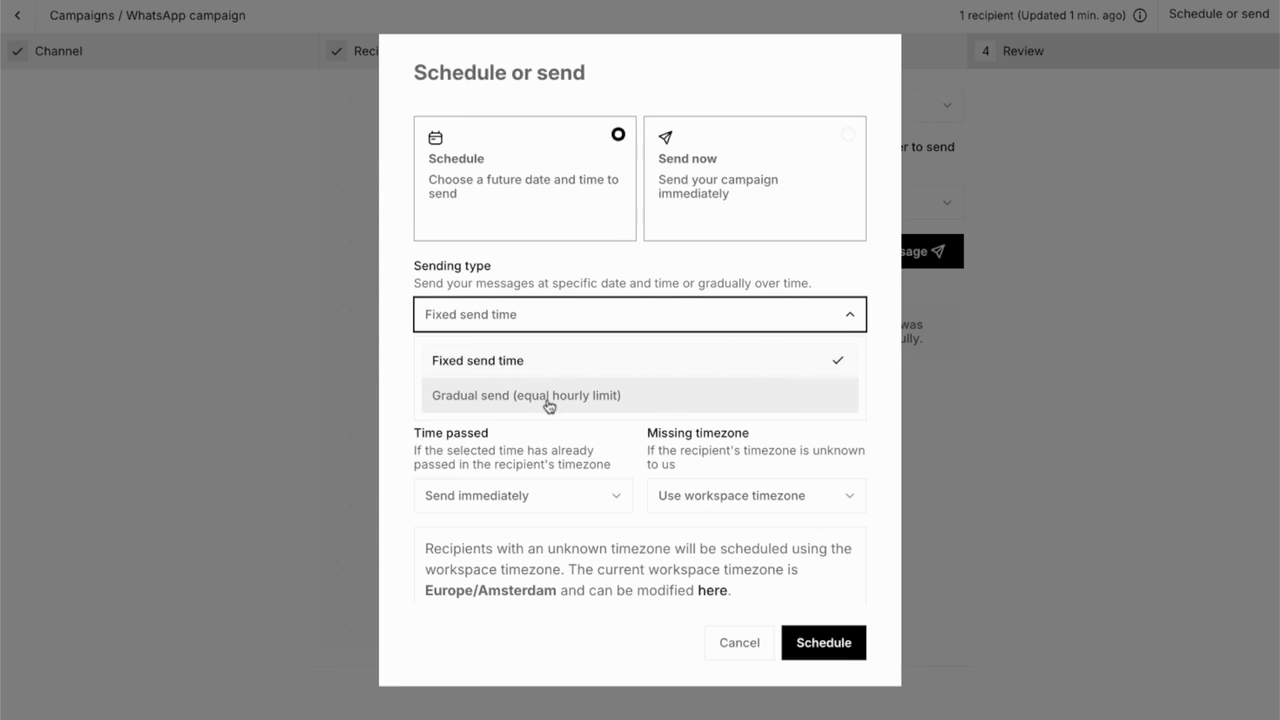
{"action": "left_click", "coordinate": [559, 318]}
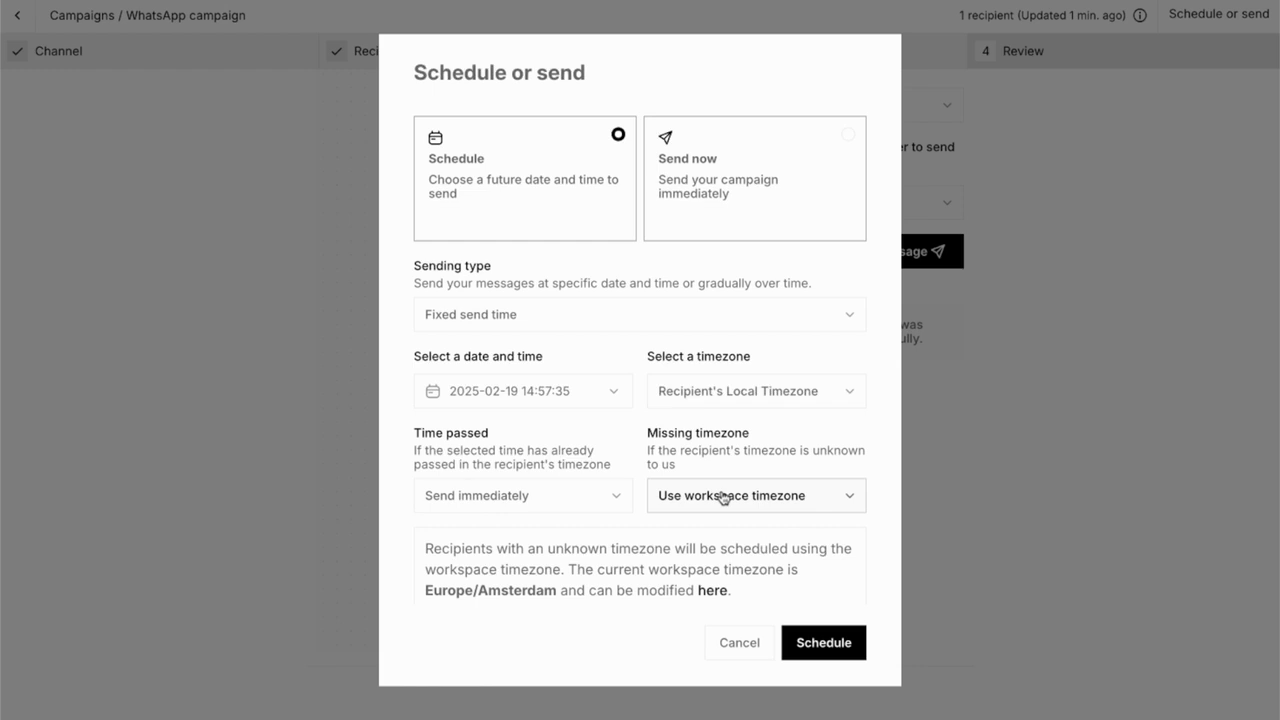
{"action": "left_click", "coordinate": [723, 225]}
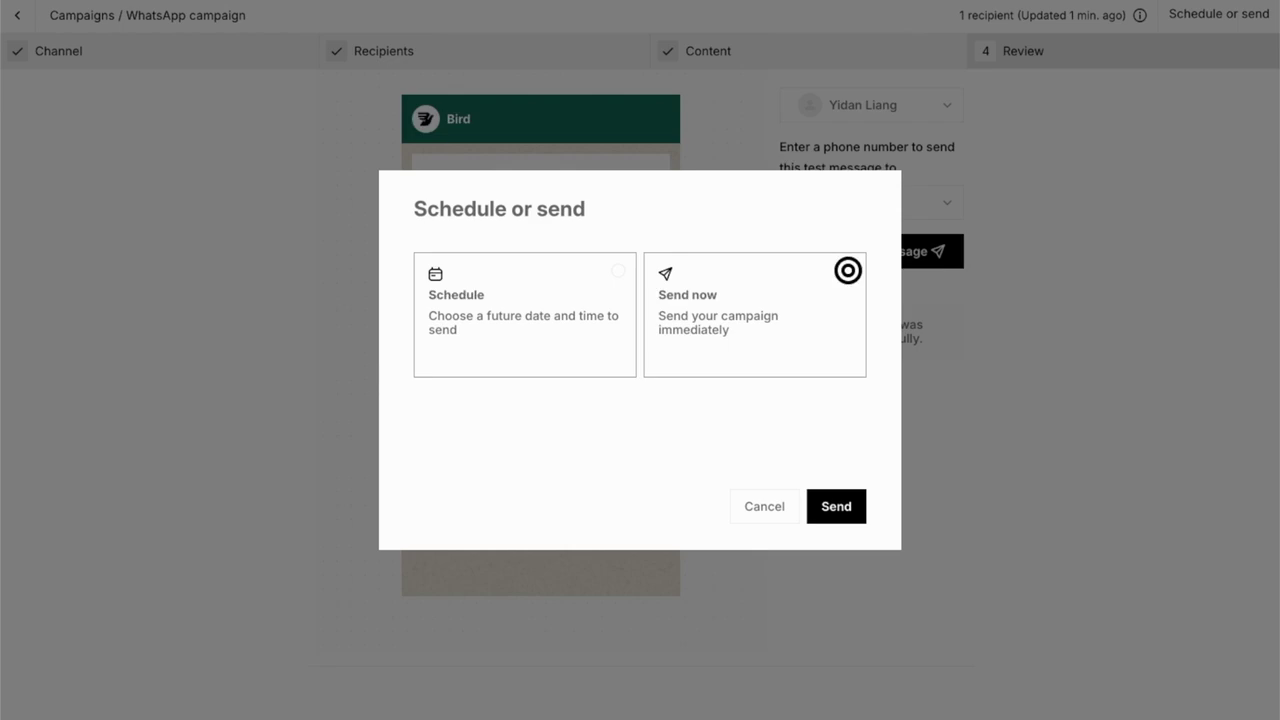
{"action": "left_click", "coordinate": [836, 506]}
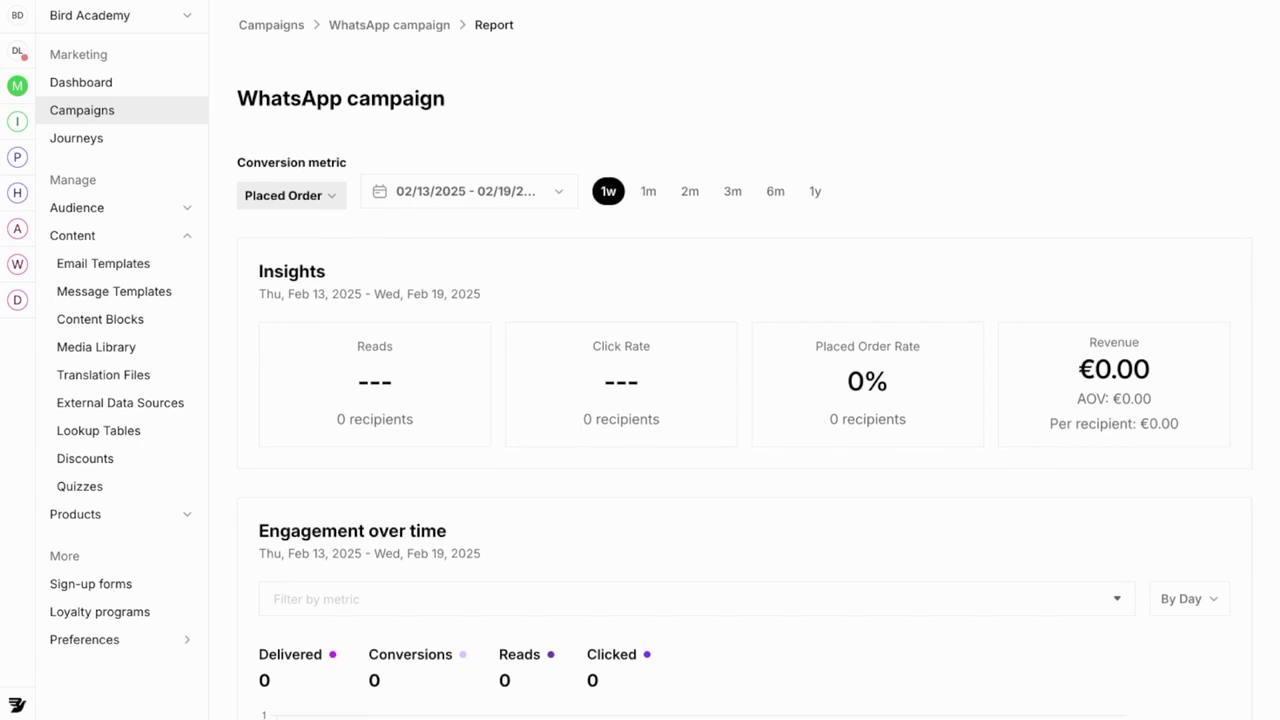
Examine the campaign report's insights, engagement over time, deliverability, content and recipient delivery statuses.
{"action": "scroll", "coordinate": [744, 400], "scroll_direction": "down", "scroll_amount": 3}
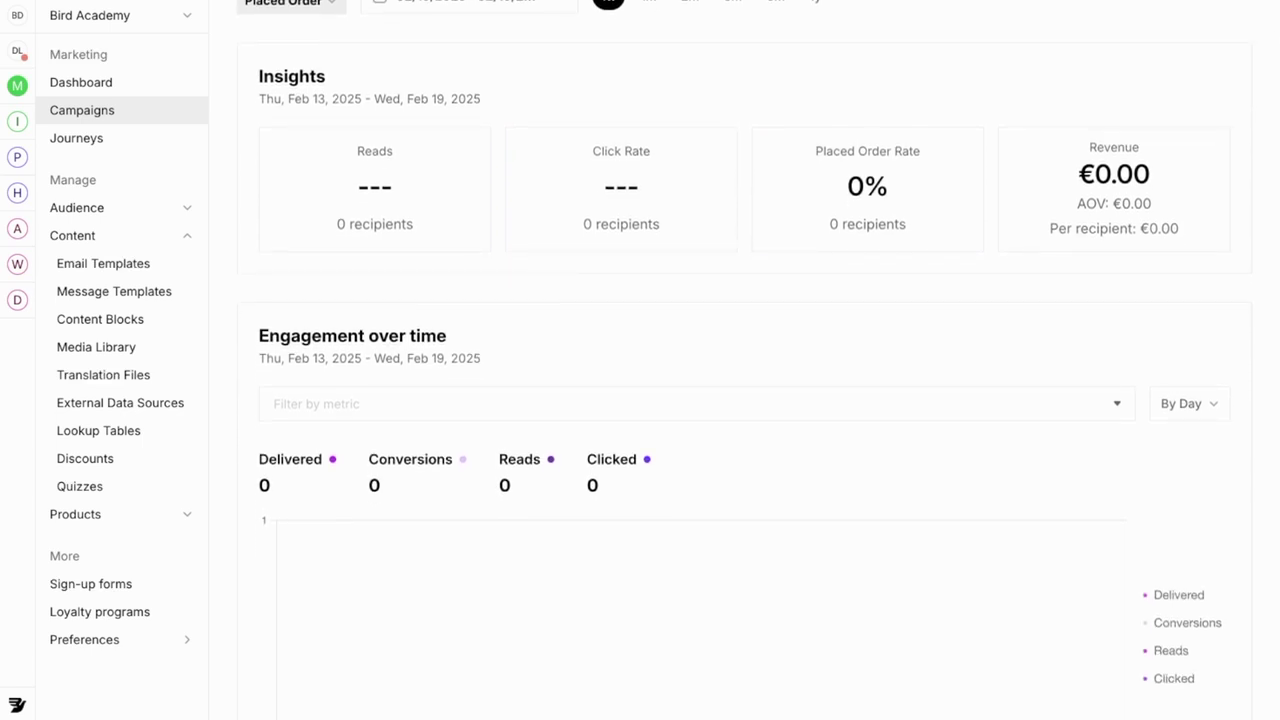
{"action": "scroll", "coordinate": [744, 400], "scroll_direction": "down", "scroll_amount": 4}
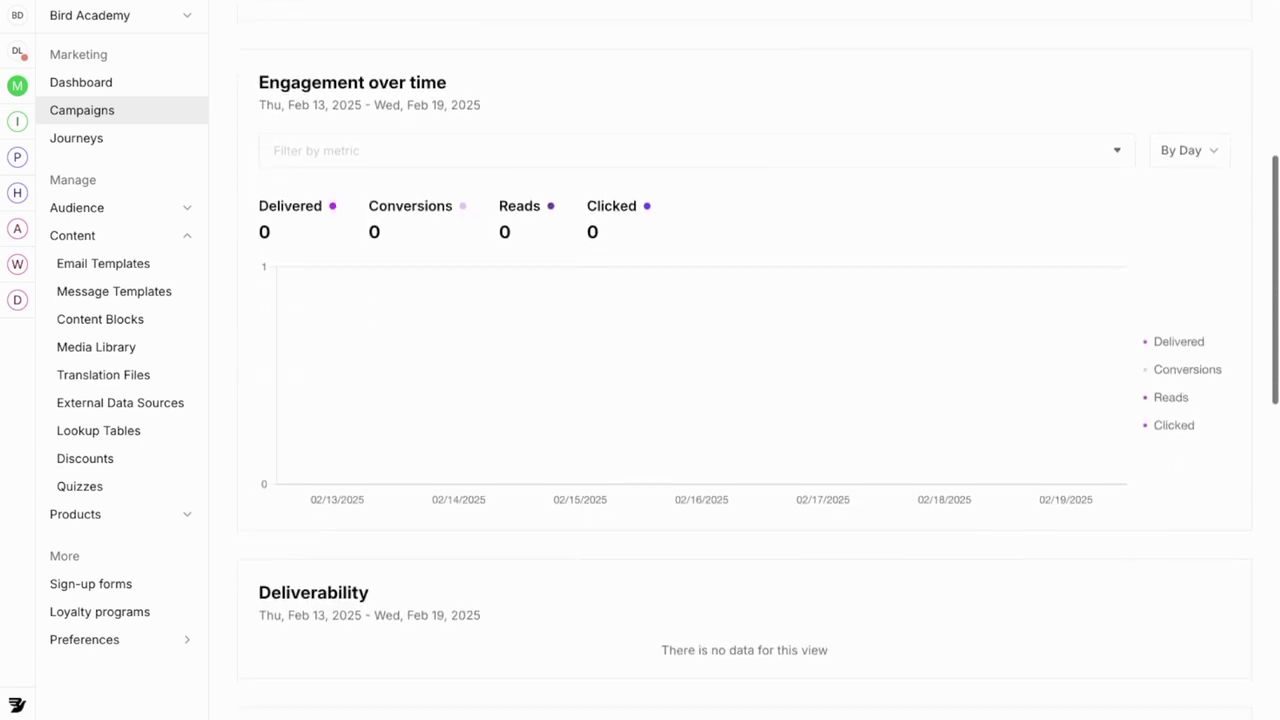
{"action": "scroll", "coordinate": [744, 400], "scroll_direction": "down", "scroll_amount": 4}
{"action": "scroll", "coordinate": [744, 400], "scroll_direction": "down", "scroll_amount": 4}
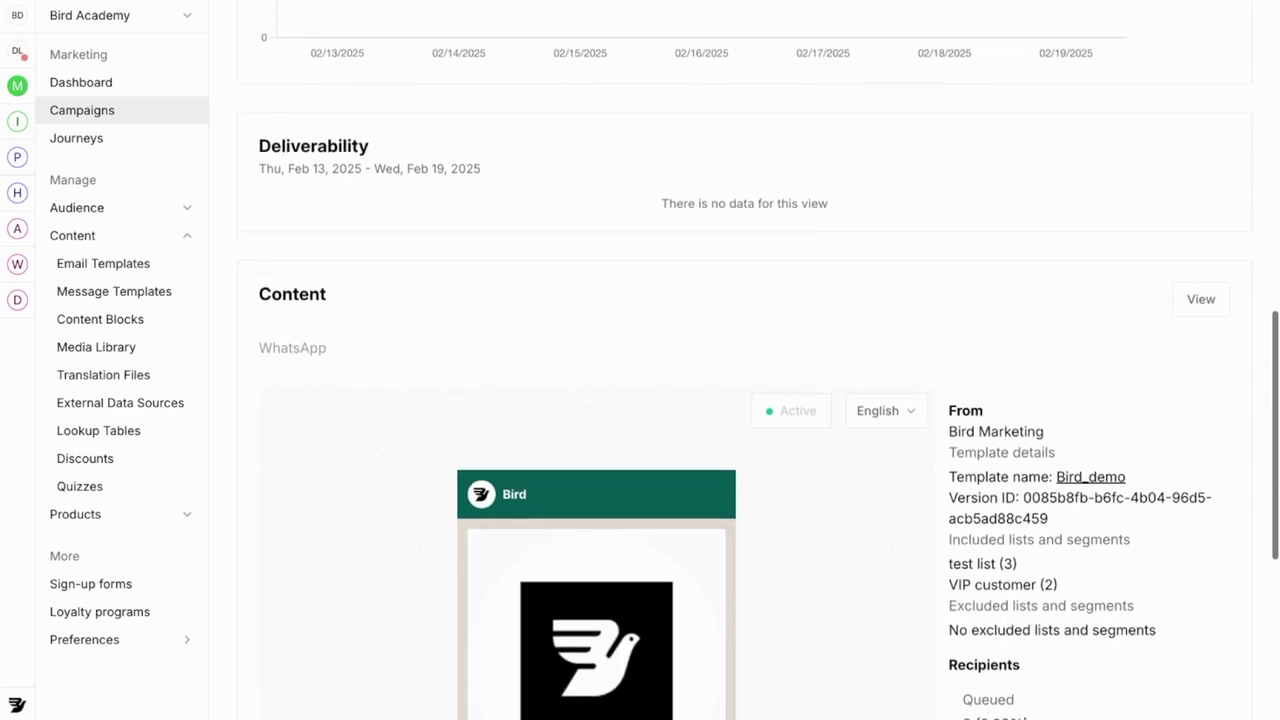
{"action": "scroll", "coordinate": [744, 400], "scroll_direction": "down", "scroll_amount": 5}
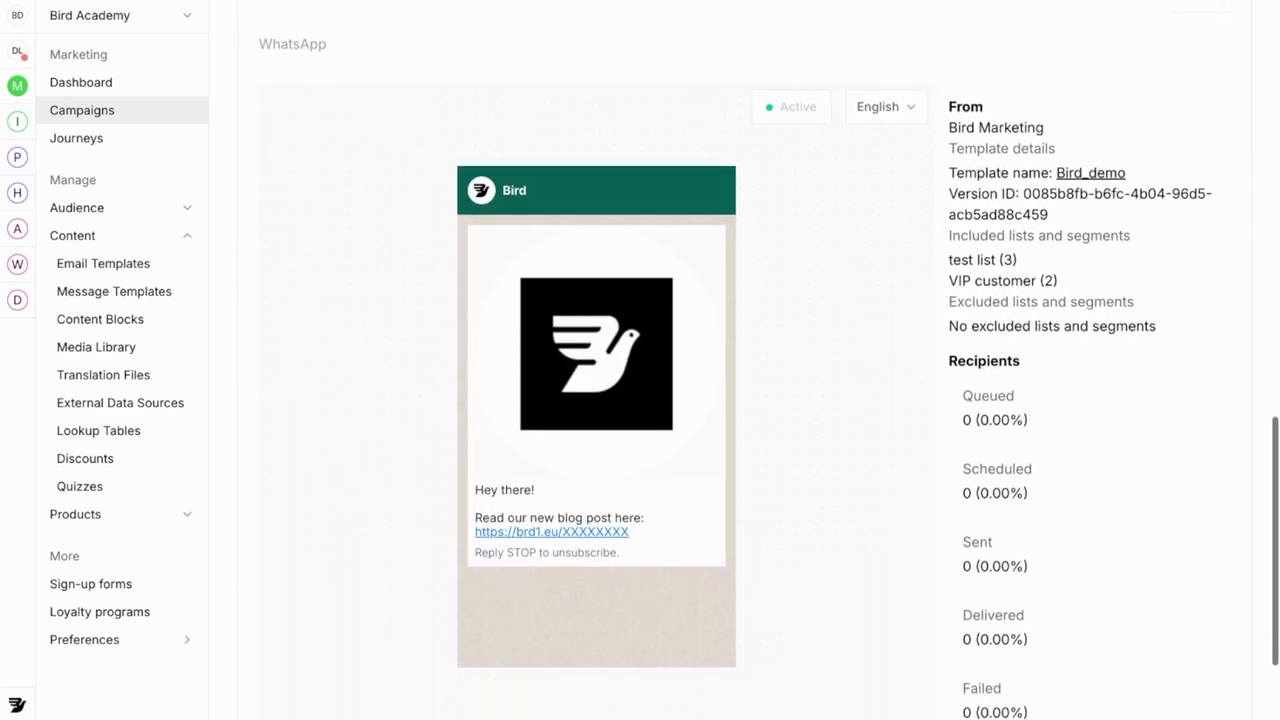
{"action": "scroll", "coordinate": [744, 400], "scroll_direction": "down", "scroll_amount": 1}
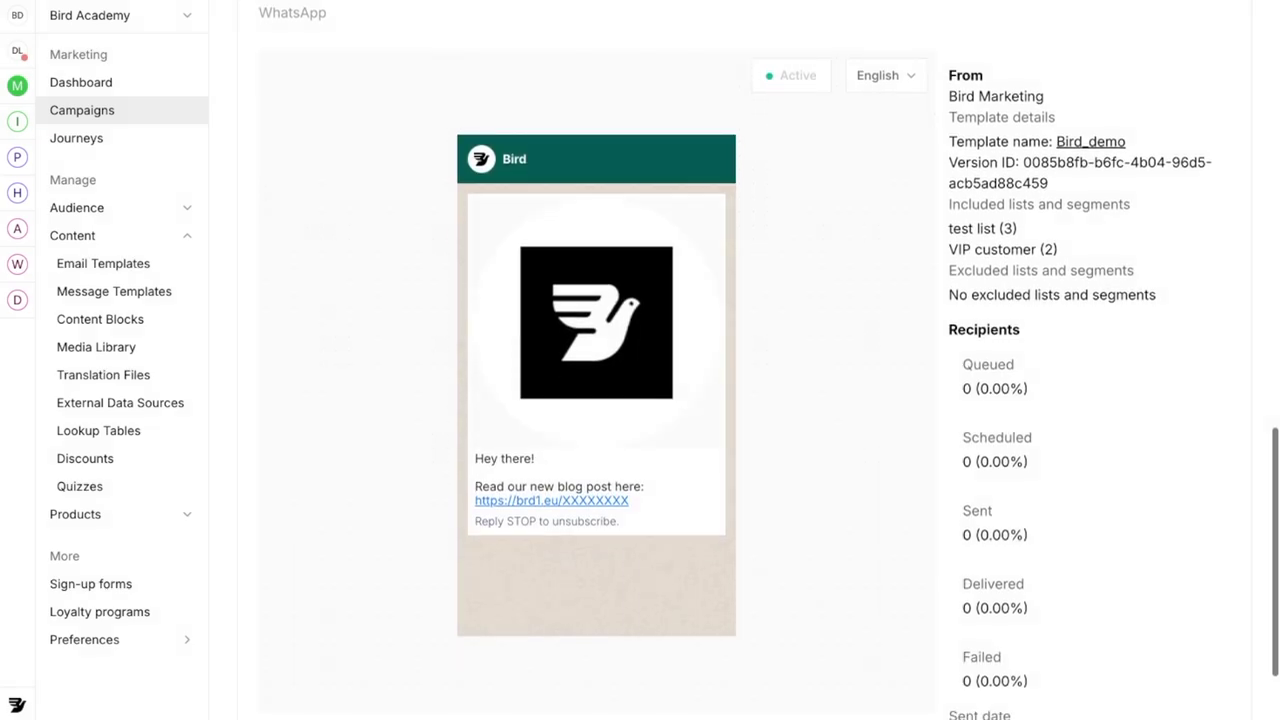